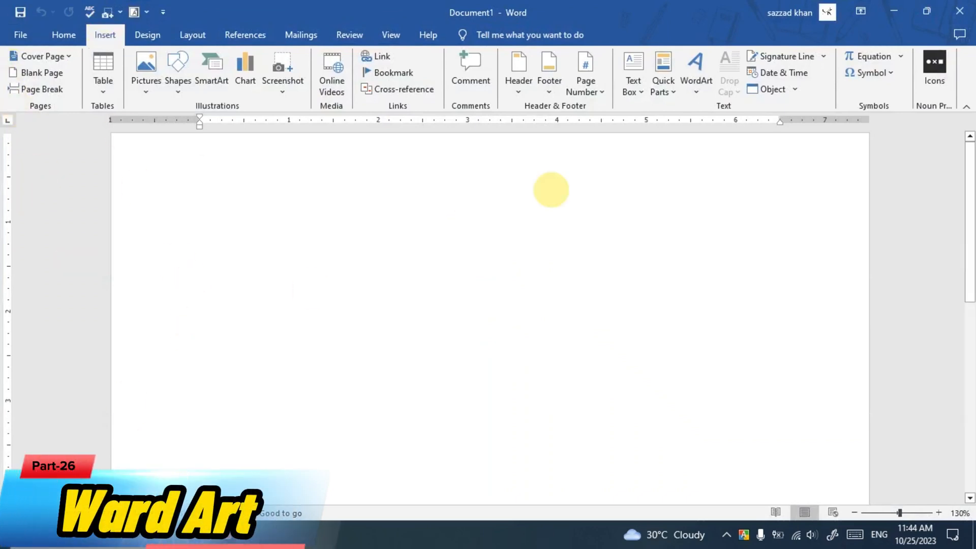
click(692, 86)
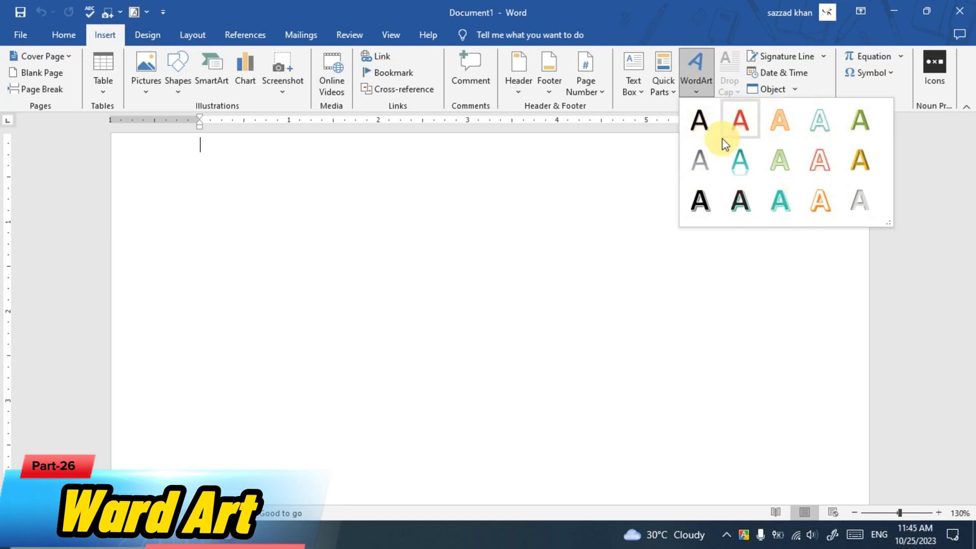
click(621, 189)
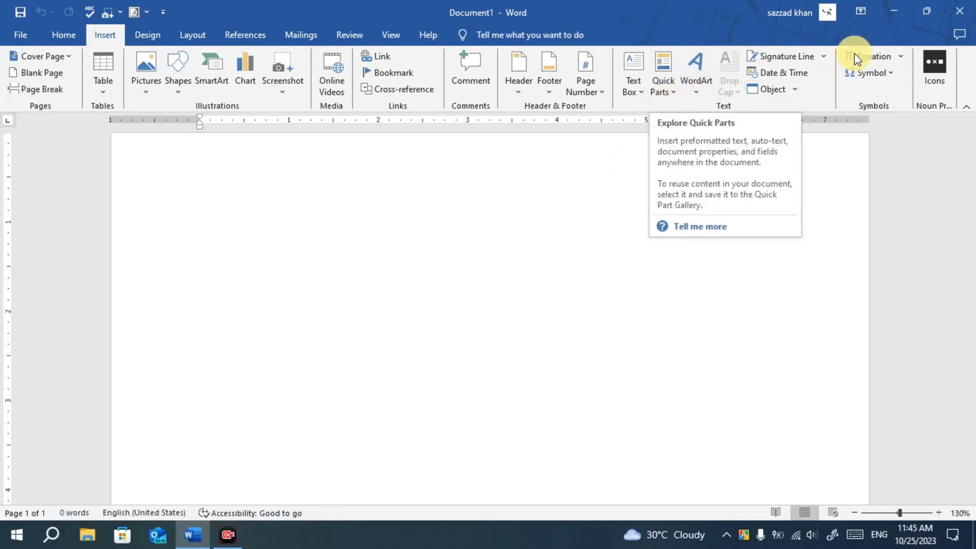
click(893, 11)
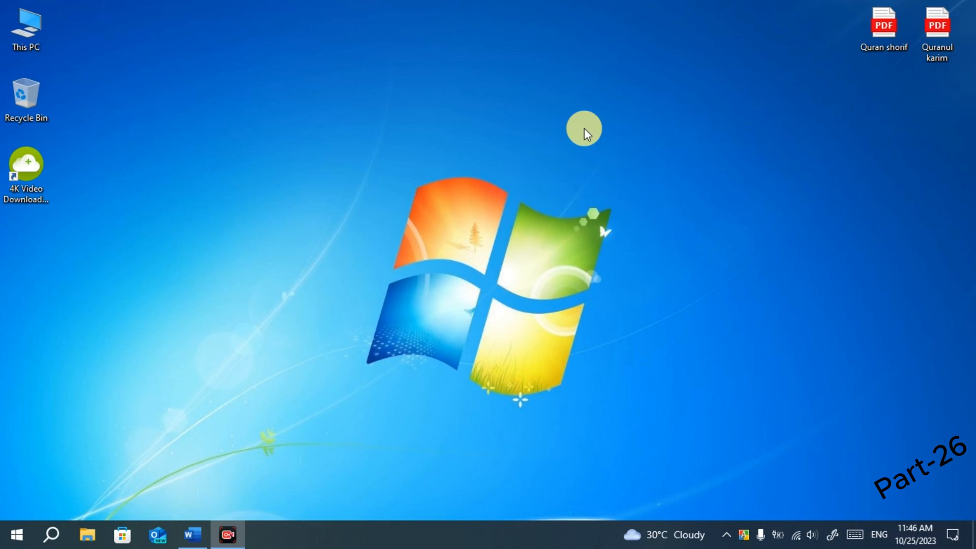
click(196, 534)
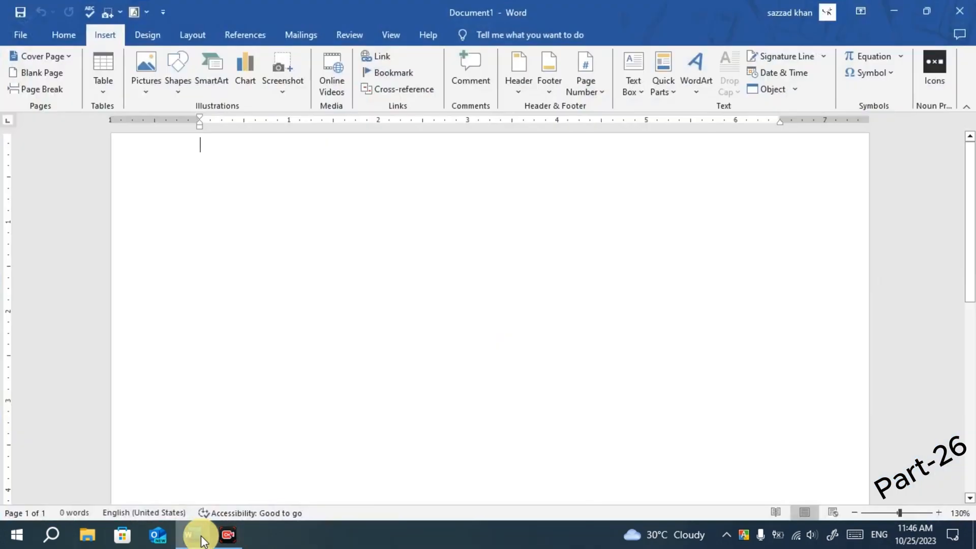
click(60, 41)
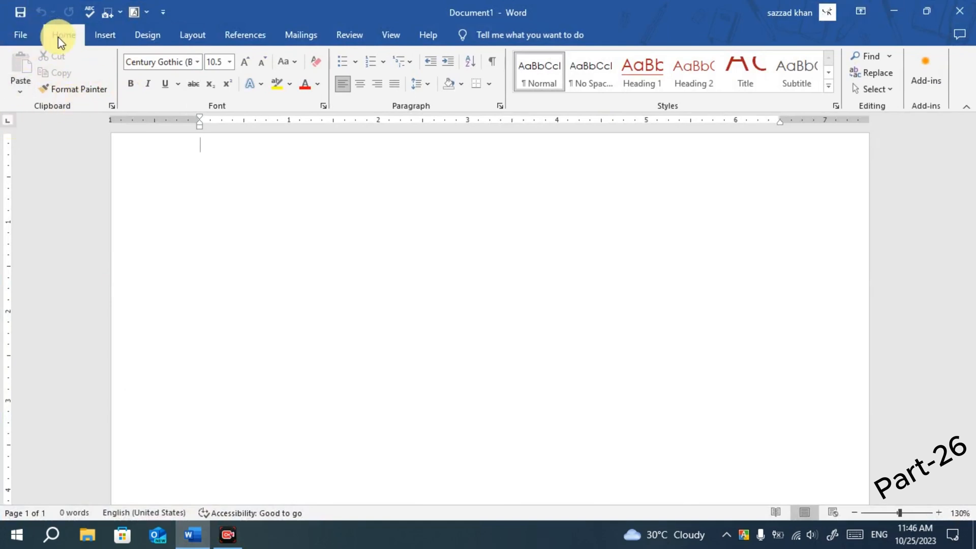
click(102, 35)
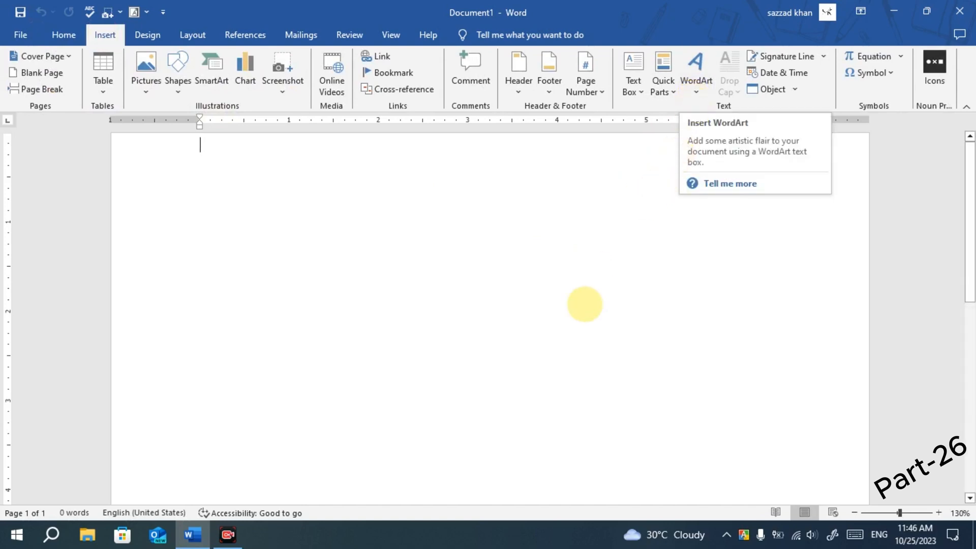
Insert a WordArt in the plain black shadowed style and move its box down from the page's upper edge into open space.
click(696, 98)
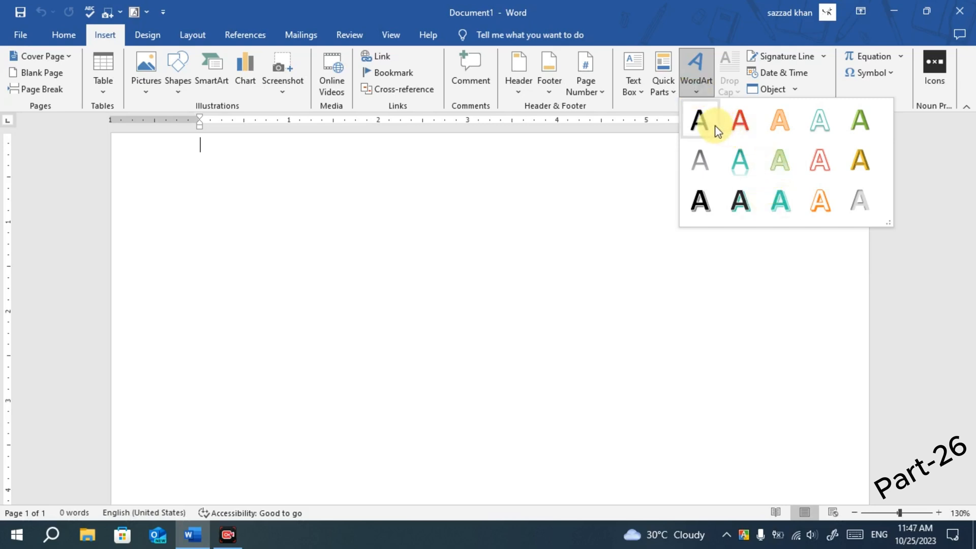
click(661, 160)
click(695, 91)
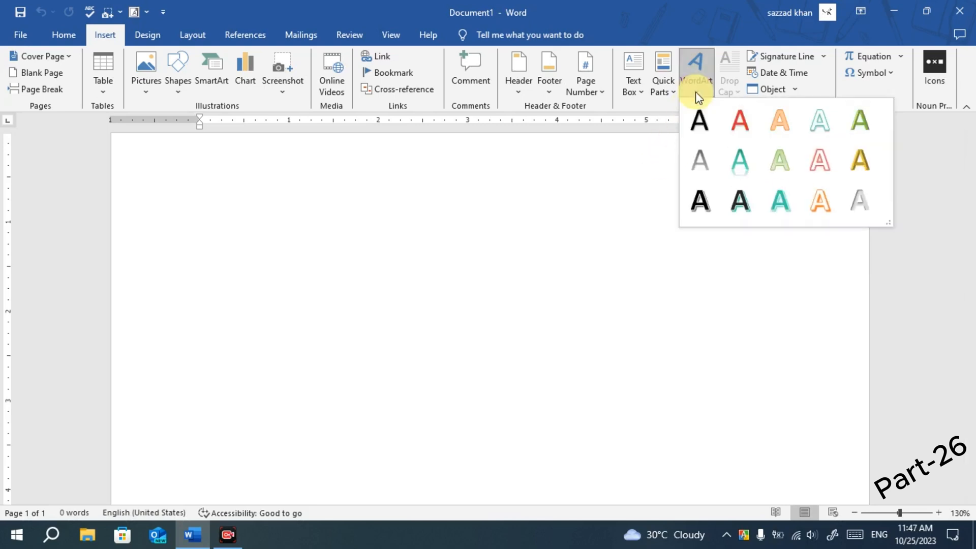
click(706, 119)
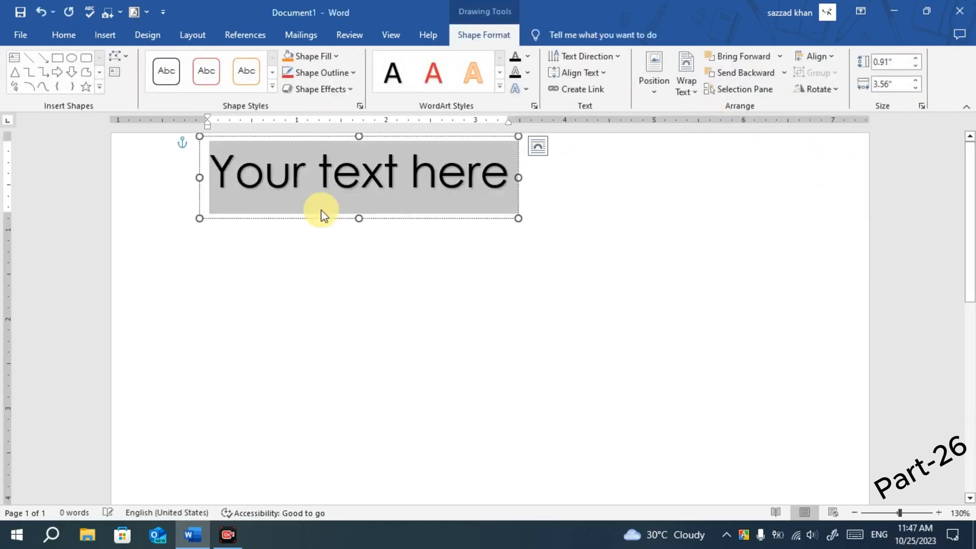
drag(269, 218, 338, 290)
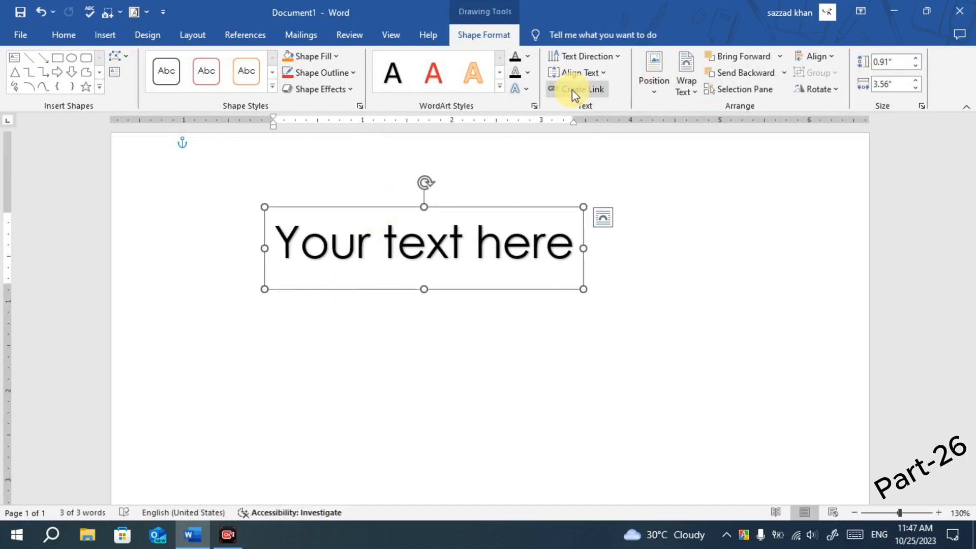
click(104, 37)
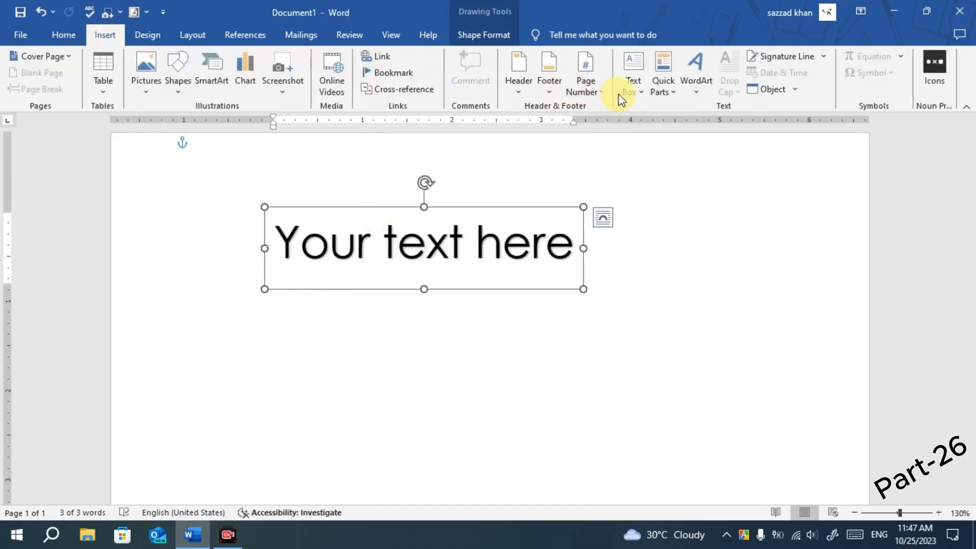
click(701, 90)
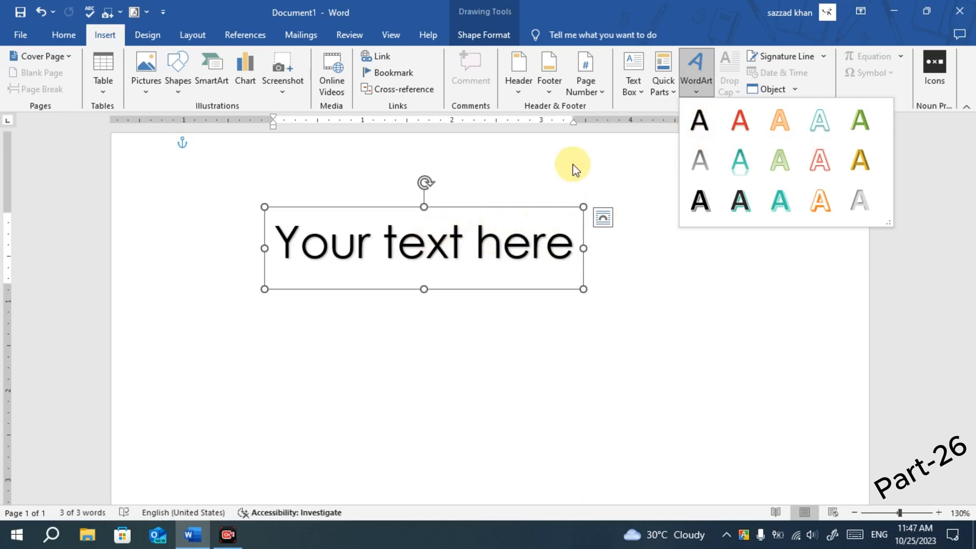
click(623, 156)
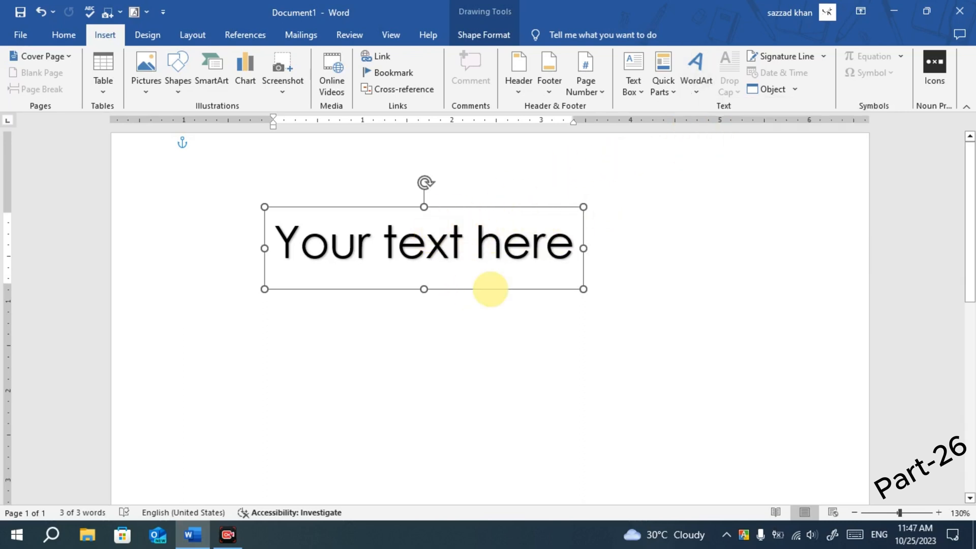
drag(466, 289, 463, 293)
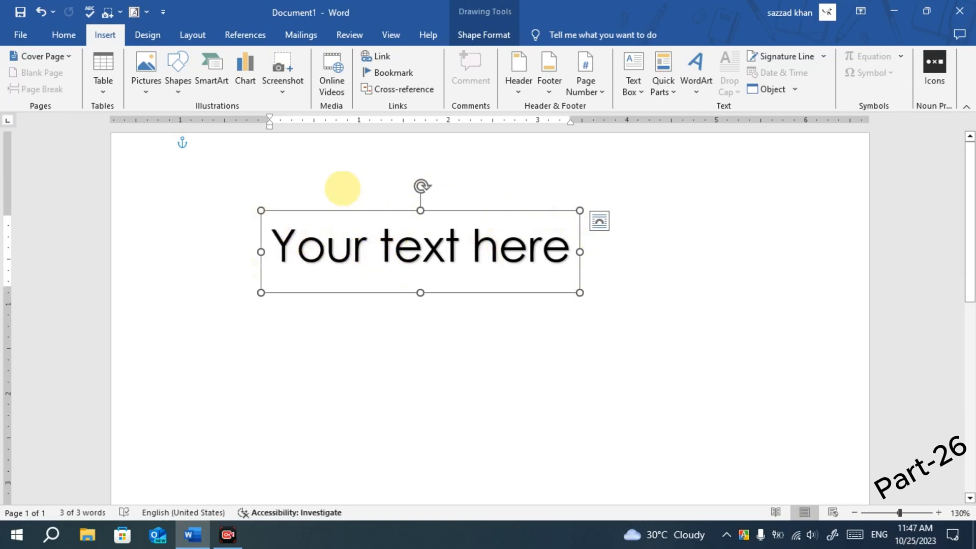
Reduce the WordArt's text size to 28, then set it to 20.
click(68, 35)
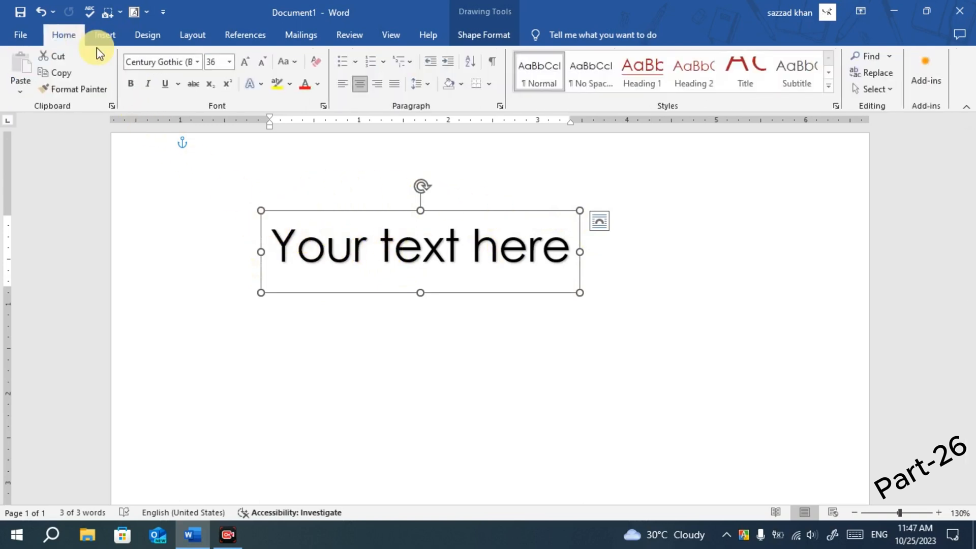
click(262, 63)
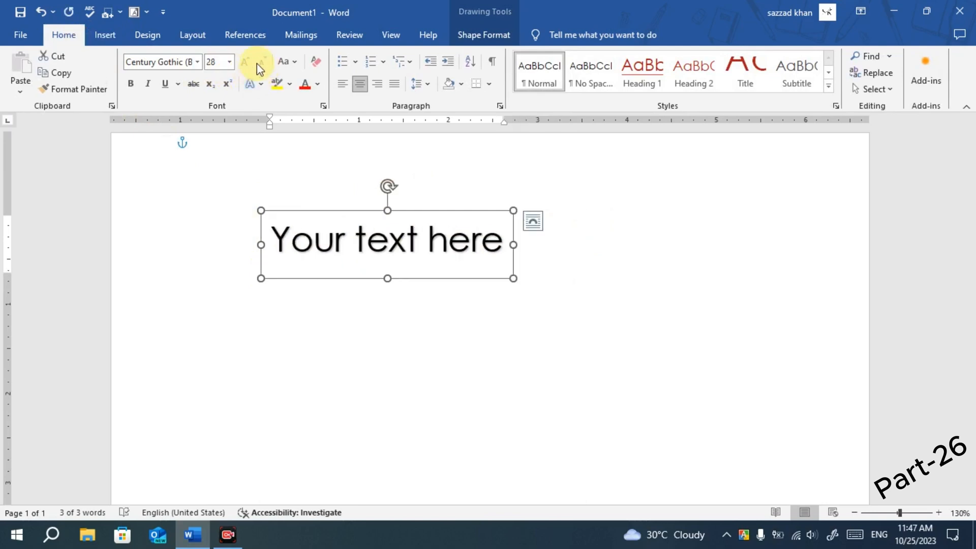
click(229, 62)
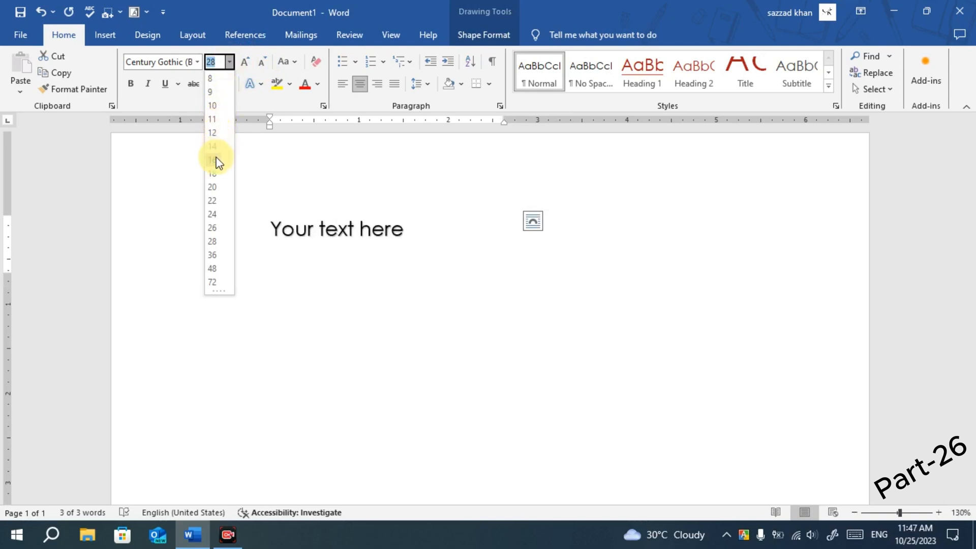
click(213, 187)
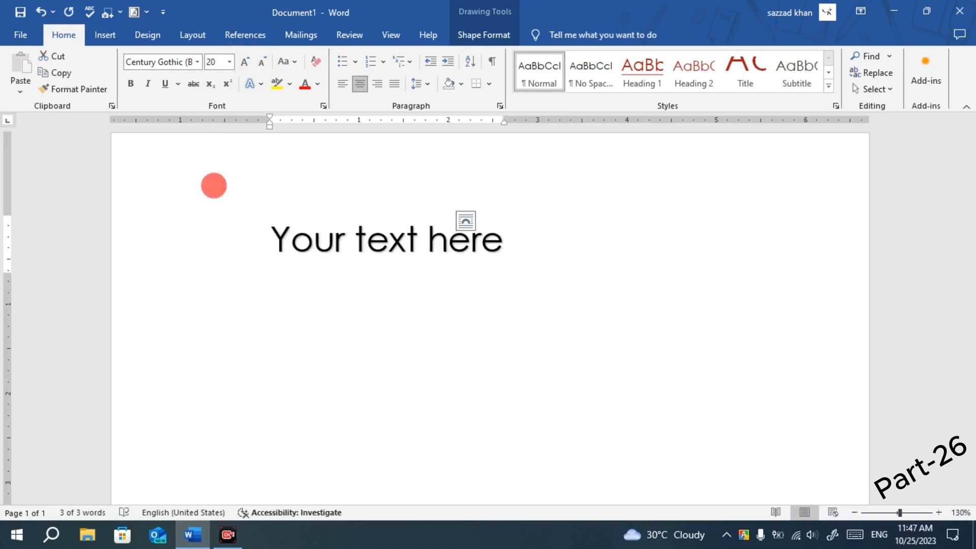
Grow and shrink the WordArt's text incrementally, ending at font size 26.
click(246, 62)
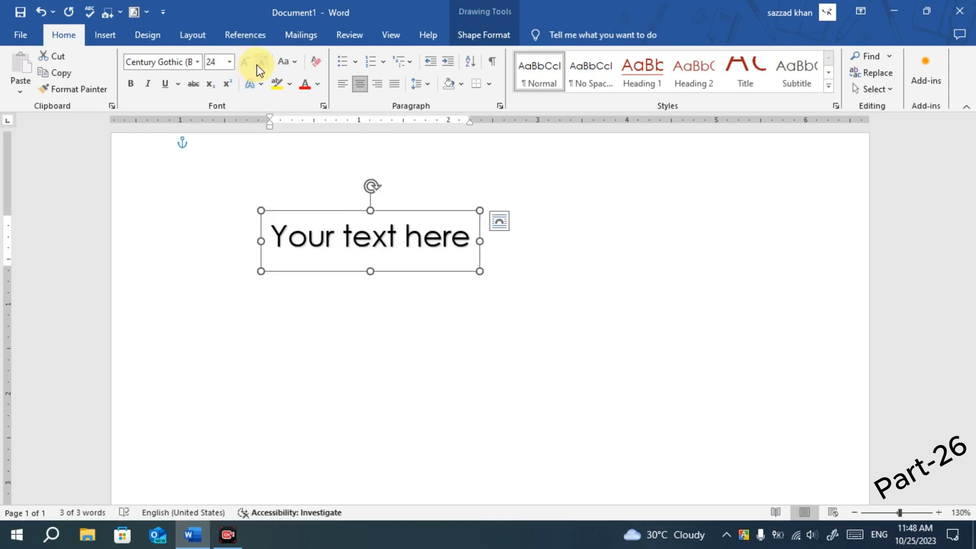
click(259, 63)
click(259, 63)
click(248, 63)
click(248, 63)
click(248, 63)
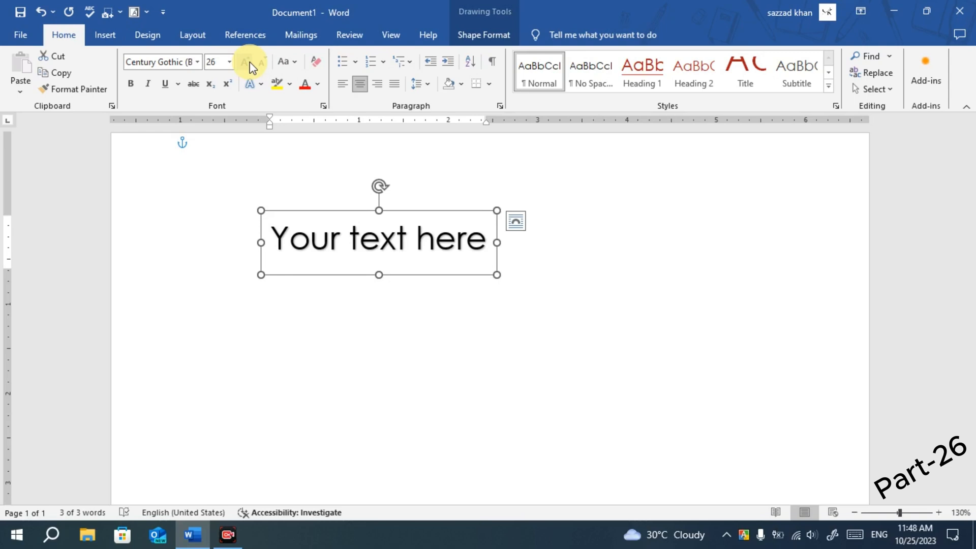
Replace the WordArt's placeholder text with the sample text "Gcucgcyc uyfufff".
click(331, 233)
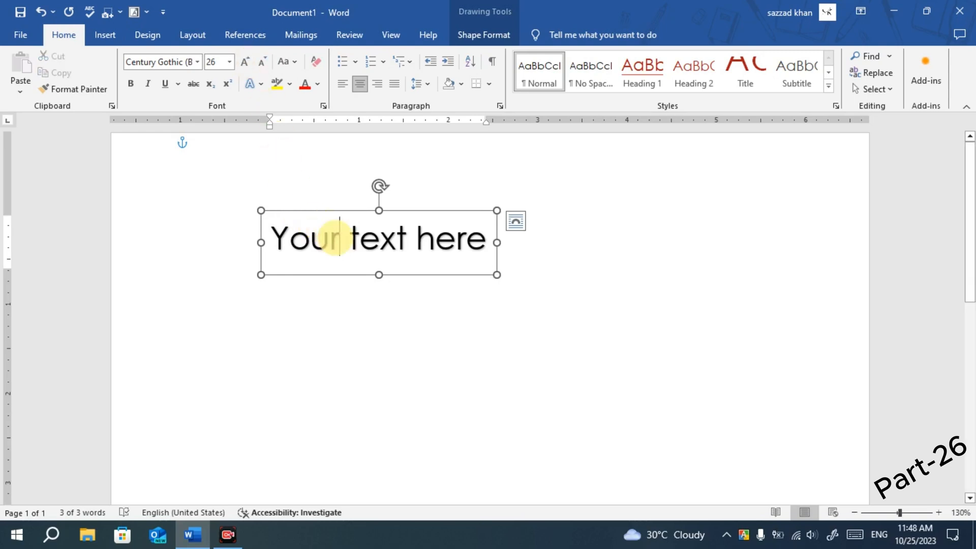
double_click(358, 239)
triple_click(356, 243)
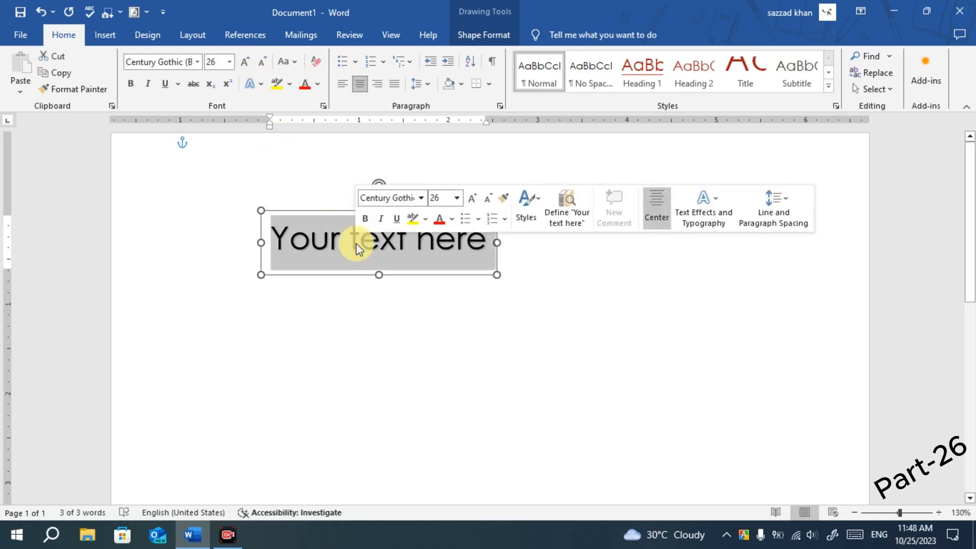
text(gcuc)
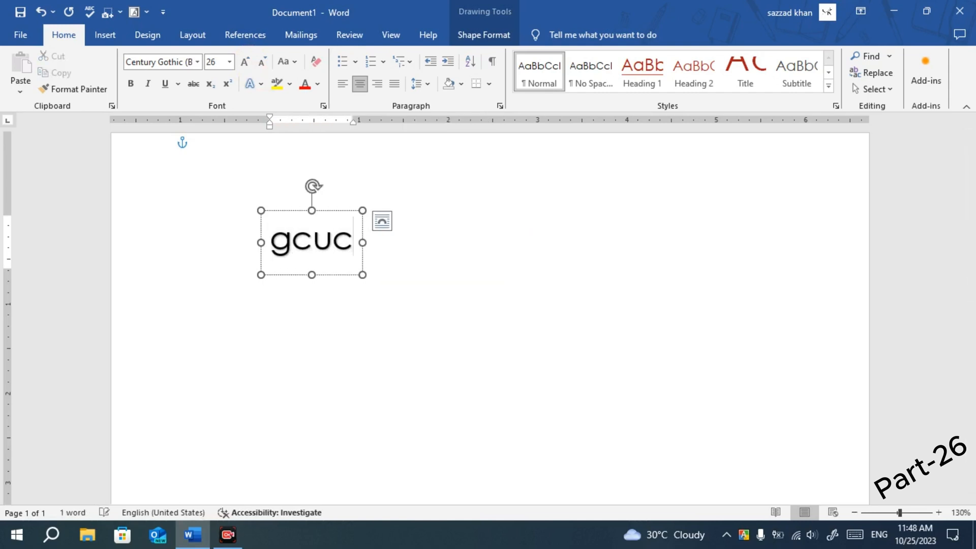
text(gcyc uyfufff)
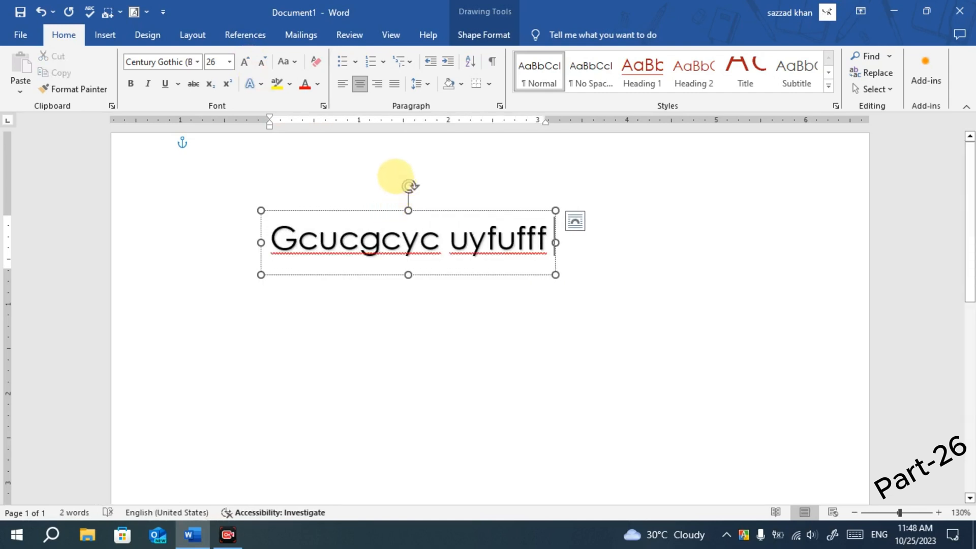
click(354, 159)
click(366, 226)
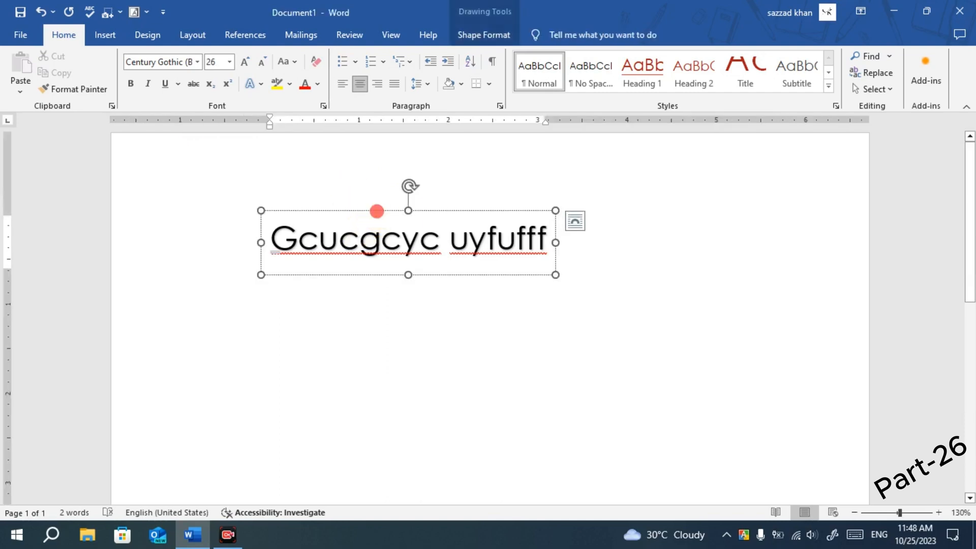
Move the black WordArt box further down the page, then delete it.
mouse_move(375, 209)
mouse_down()
mouse_move(392, 252)
mouse_move(387, 209)
mouse_up()
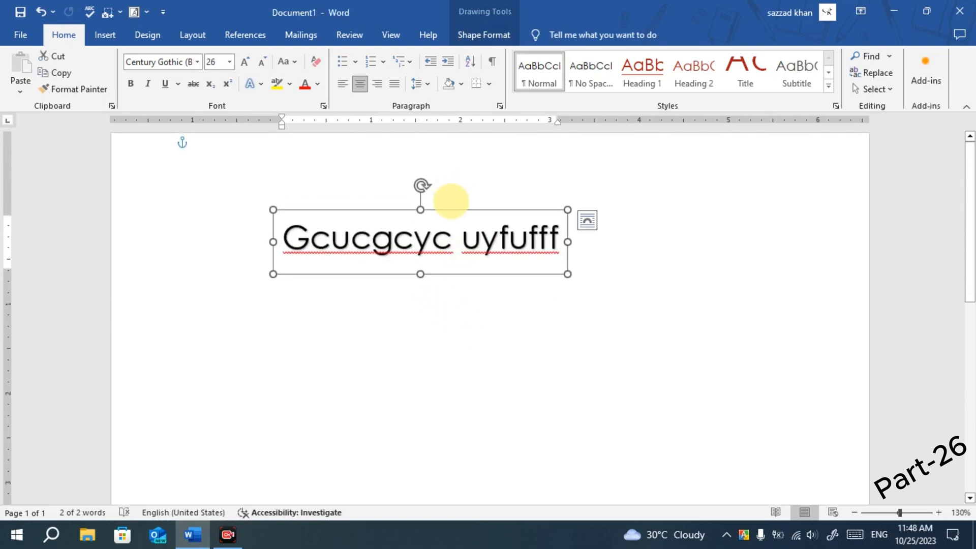
drag(451, 212, 435, 308)
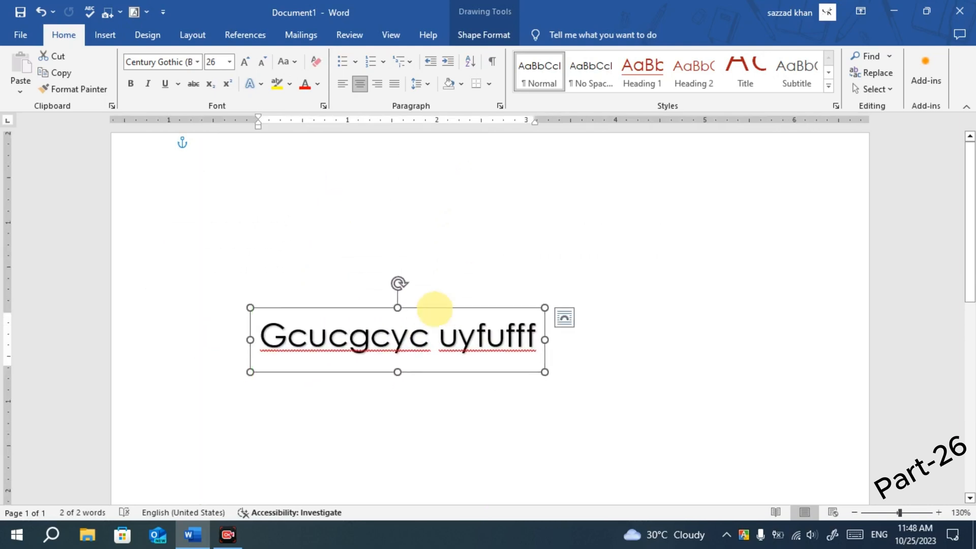
key(Delete)
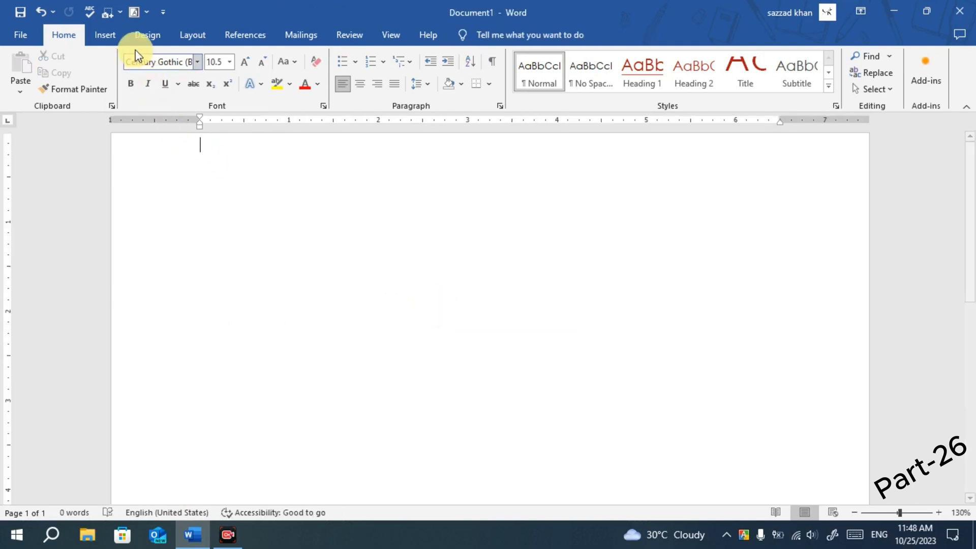
Insert a WordArt in the red shadowed style and move its box down towards the middle of the page.
click(124, 38)
click(695, 94)
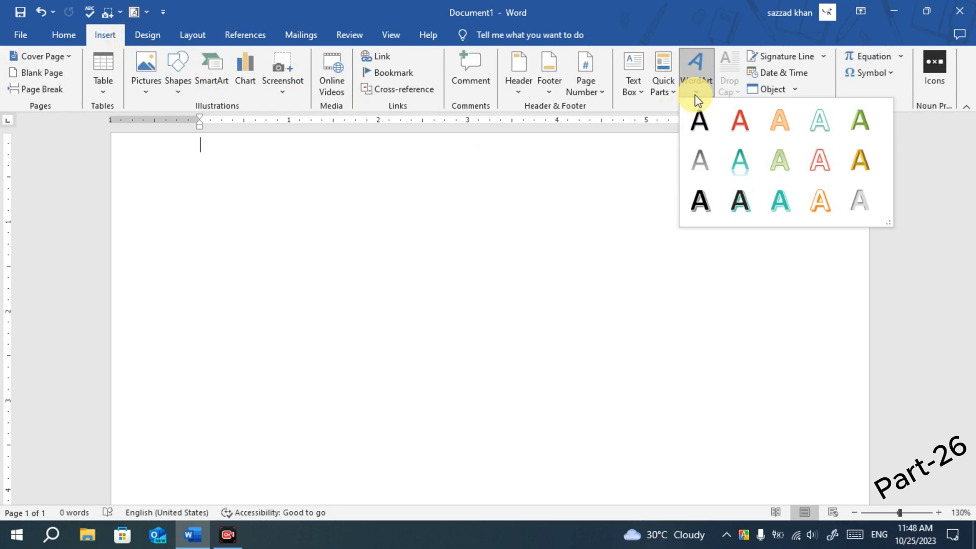
click(745, 133)
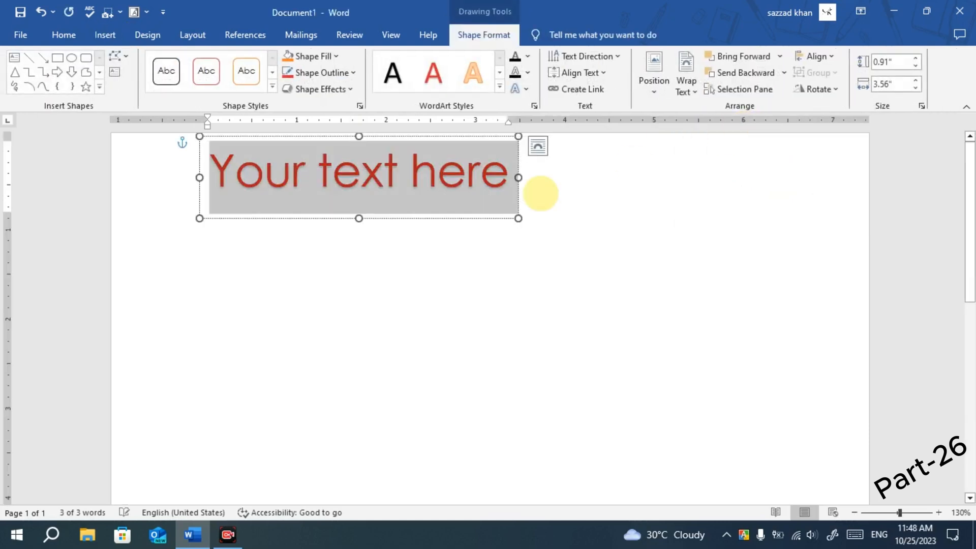
drag(417, 217, 487, 316)
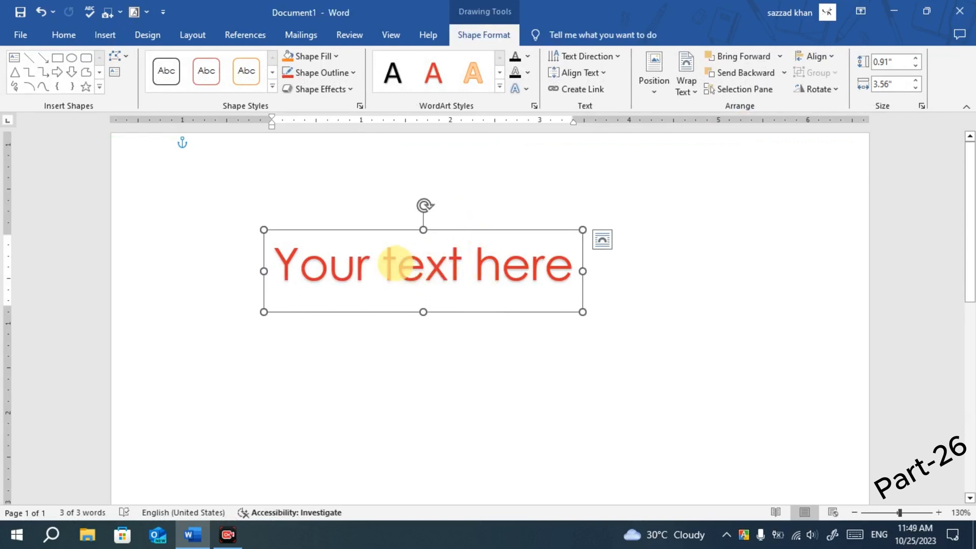
click(391, 264)
triple_click(392, 264)
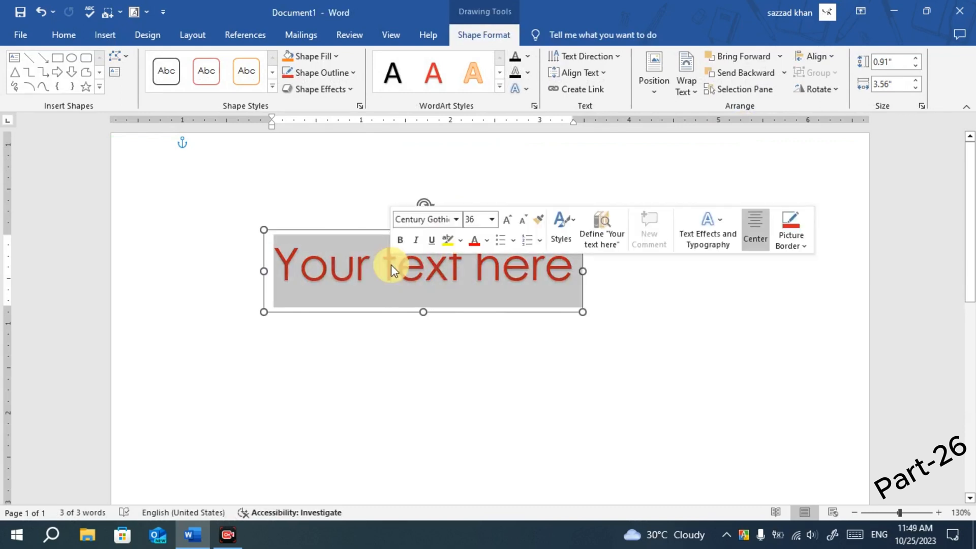
click(242, 203)
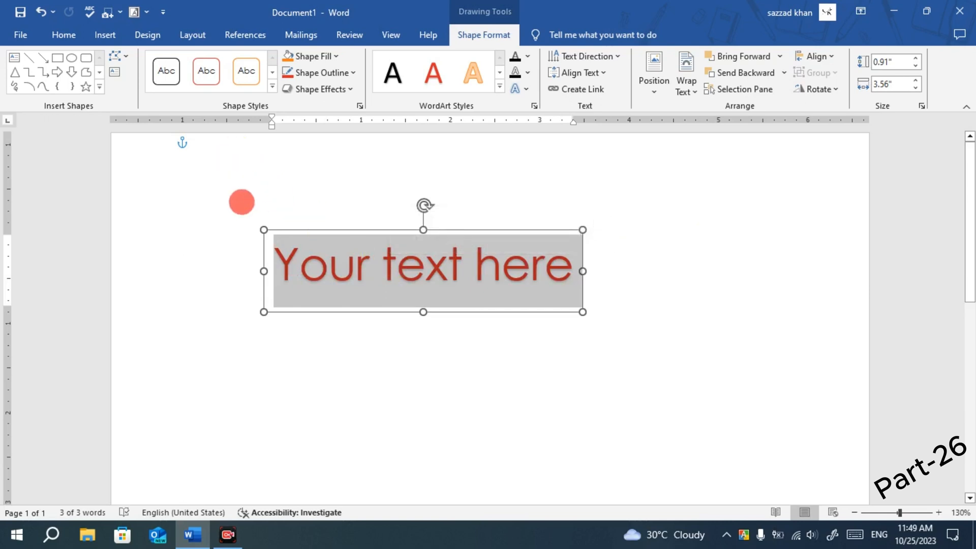
double_click(397, 277)
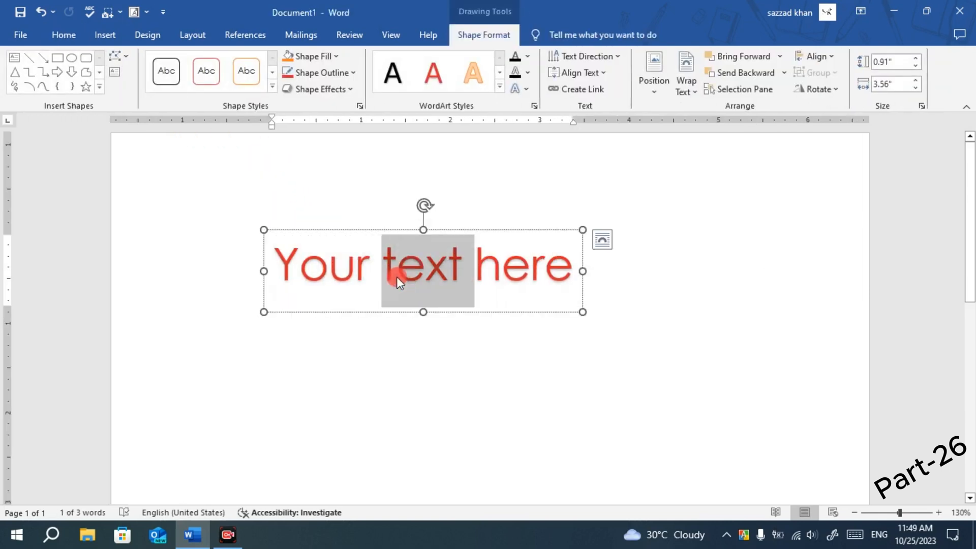
double_click(397, 277)
double_click(397, 277)
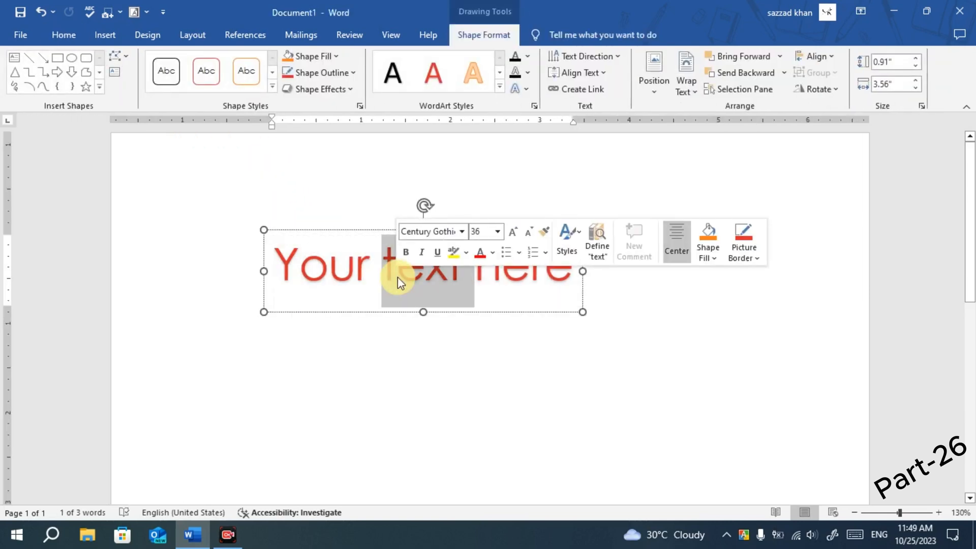
Select all the text of the red WordArt and bring up the extended font colour choices.
drag(282, 256, 576, 267)
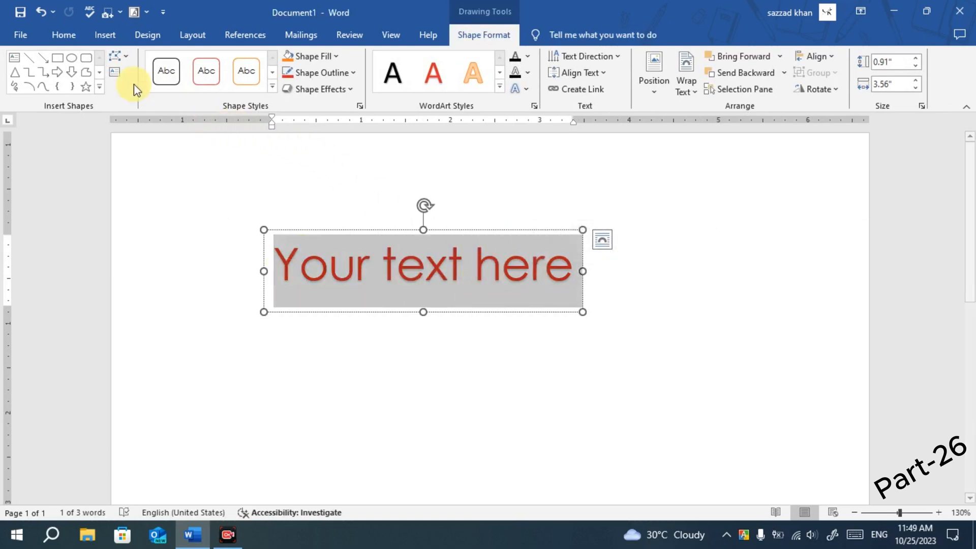
click(64, 36)
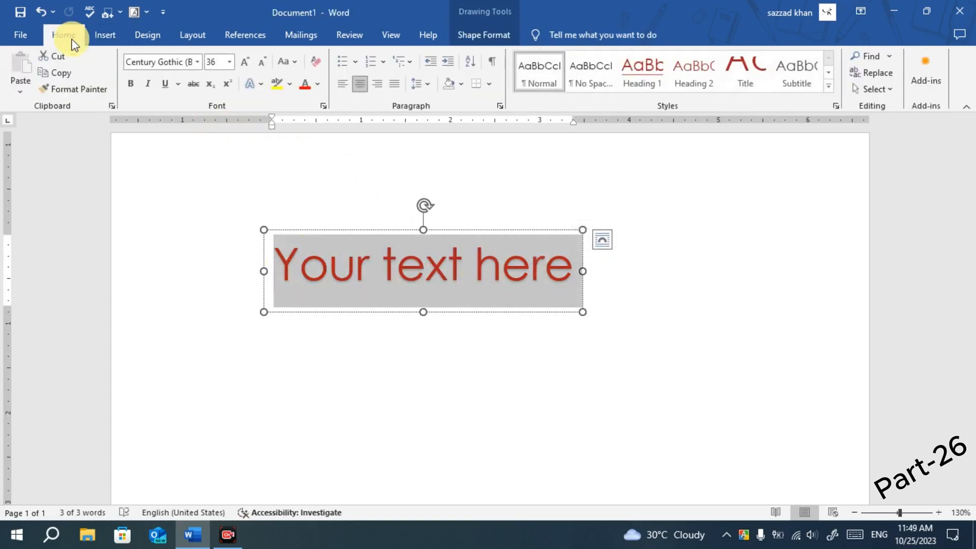
click(316, 85)
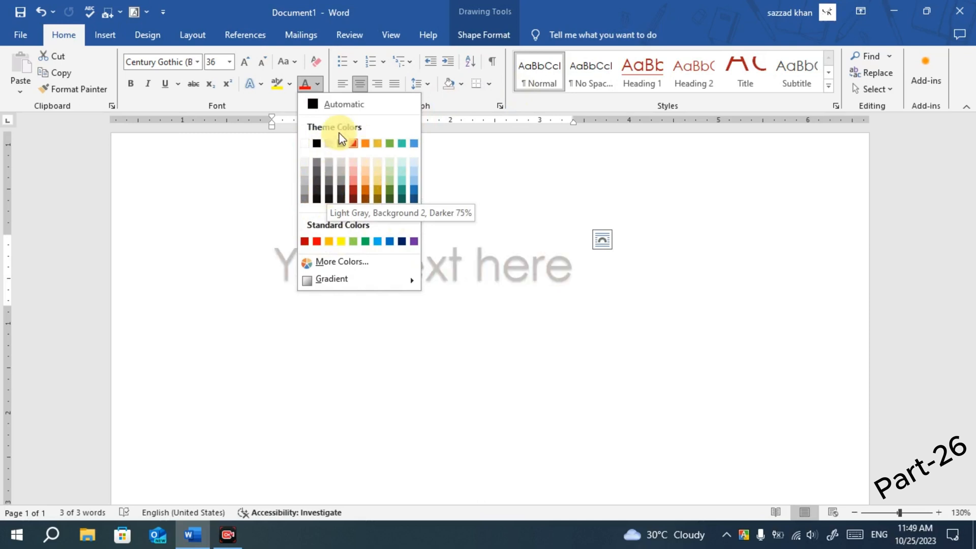
click(346, 262)
Try out several custom spectrum colours and standard palette swatches for the WordArt text.
click(759, 104)
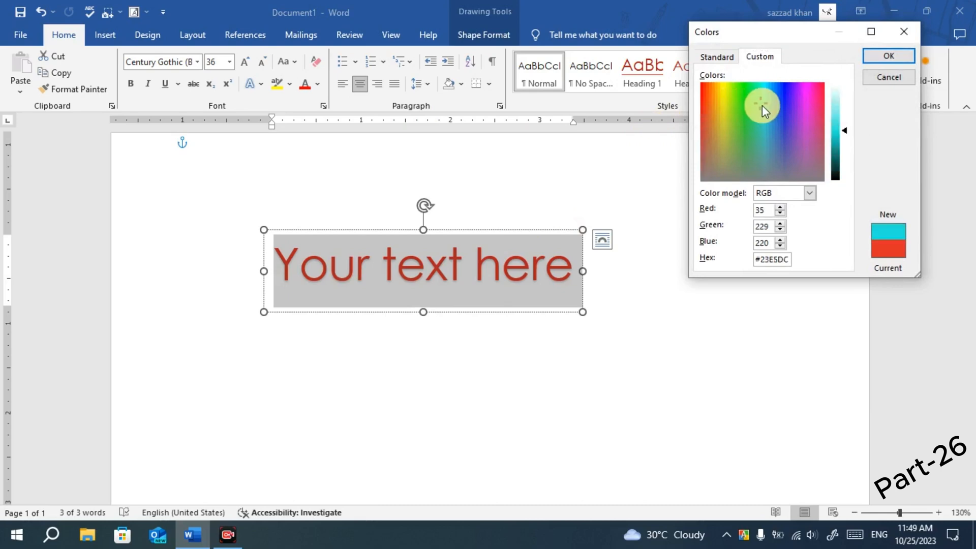
click(751, 147)
click(740, 144)
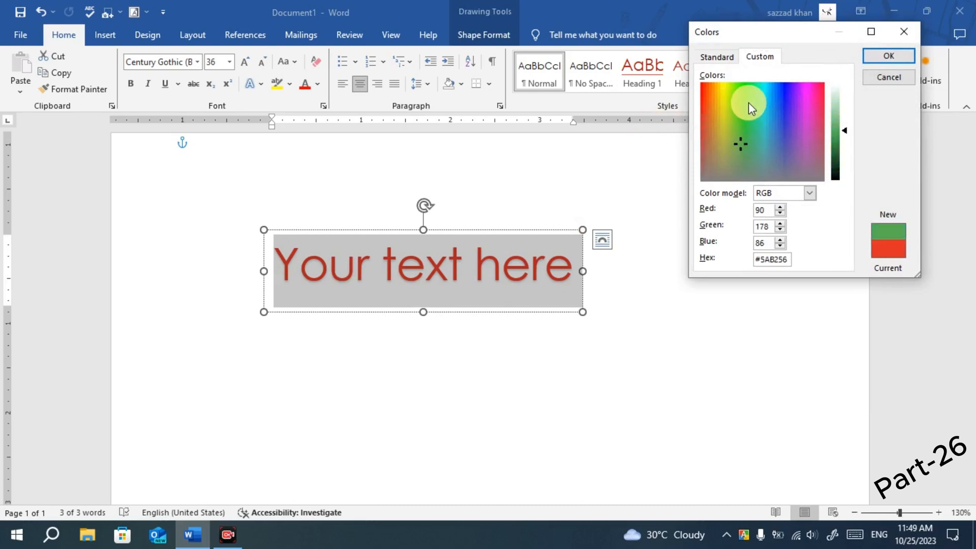
click(725, 59)
click(746, 59)
click(767, 109)
click(760, 150)
click(716, 57)
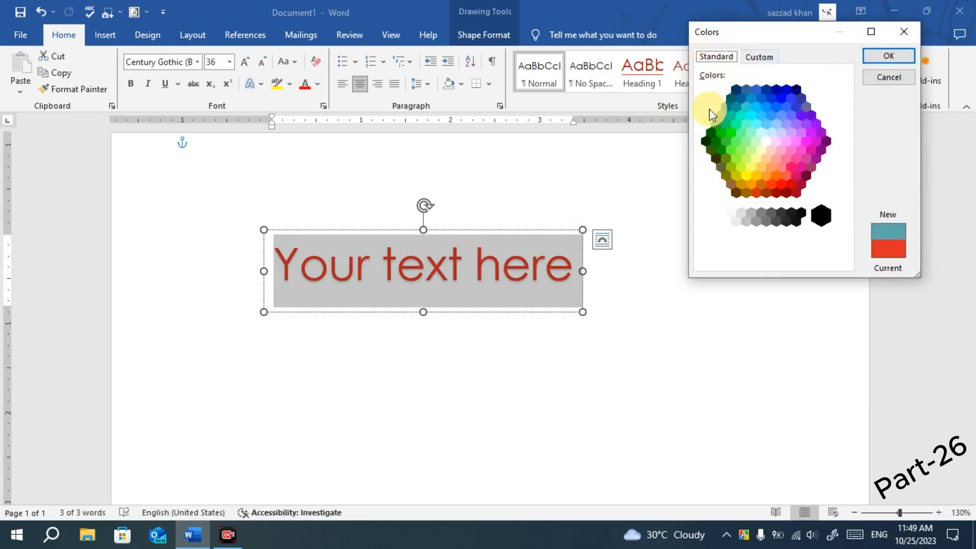
click(741, 115)
click(734, 174)
click(761, 167)
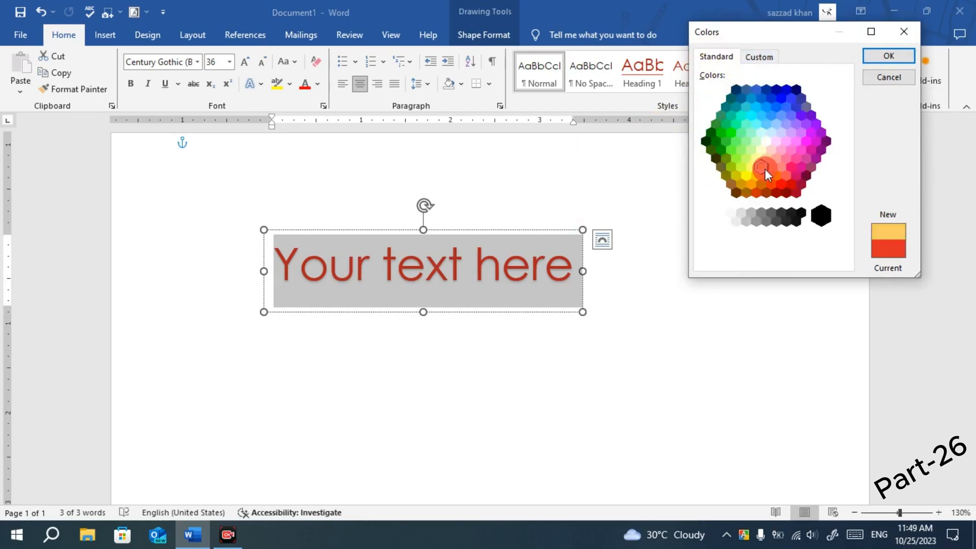
Apply the custom light blue #96B4D0 as the WordArt text's font colour and deselect the WordArt.
click(762, 66)
click(759, 113)
click(771, 143)
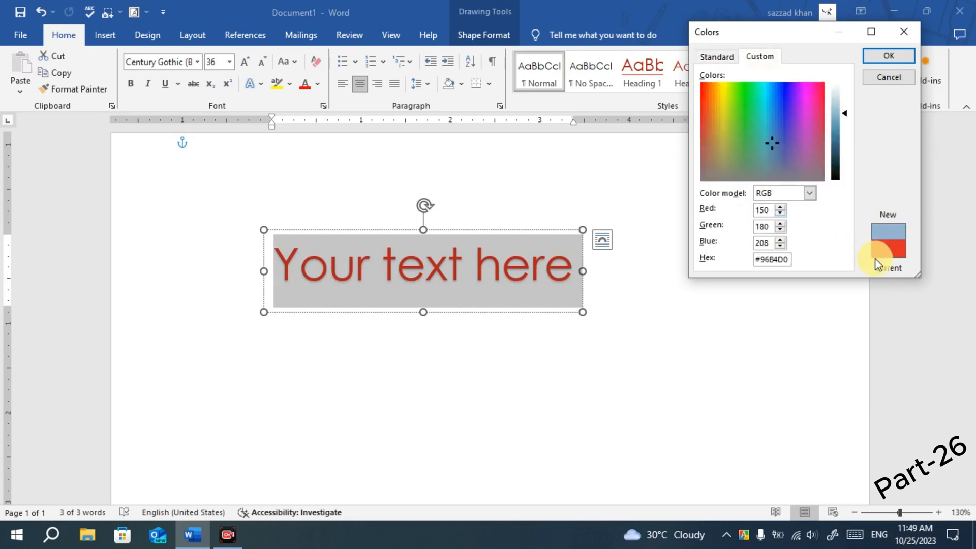
click(890, 56)
click(425, 319)
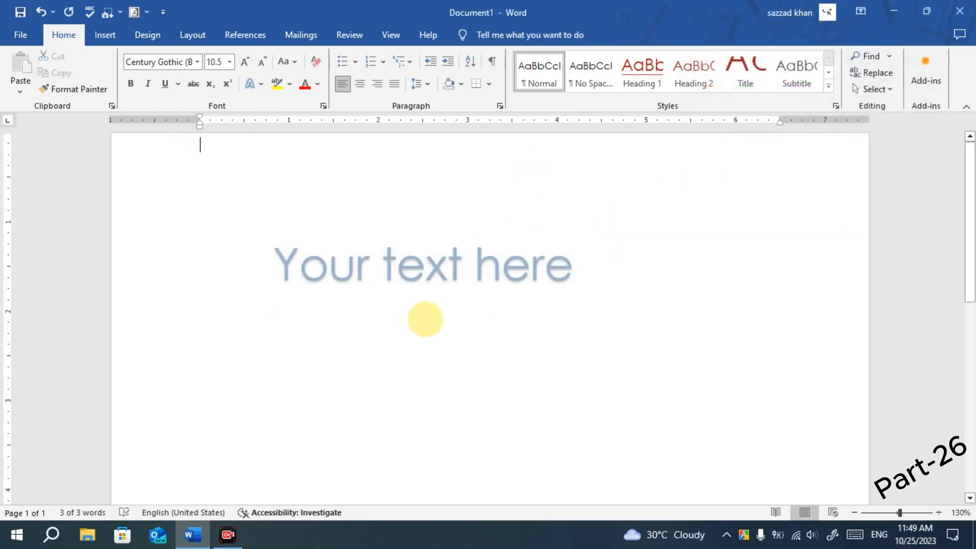
Delete the light blue WordArt and insert a new one in the teal style with reflection.
click(464, 271)
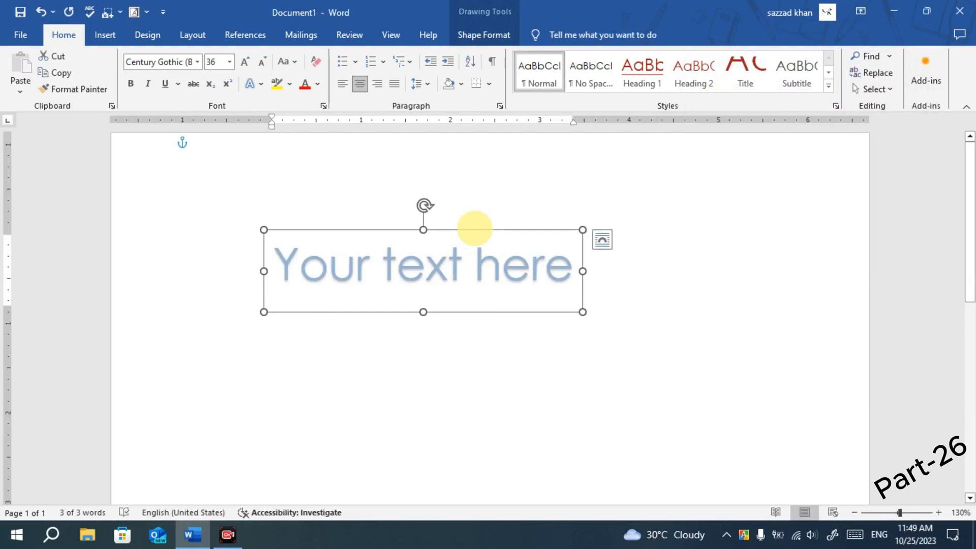
key(Delete)
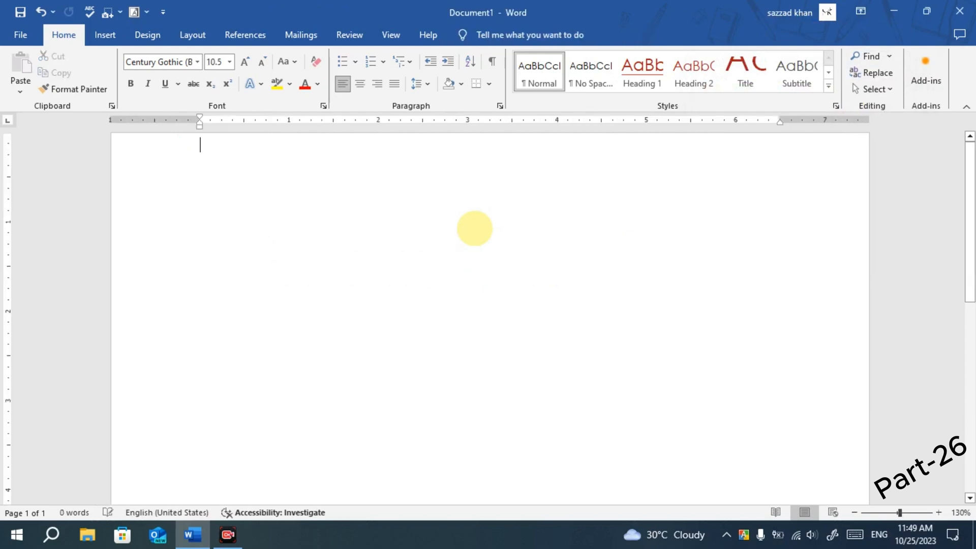
click(106, 36)
click(695, 96)
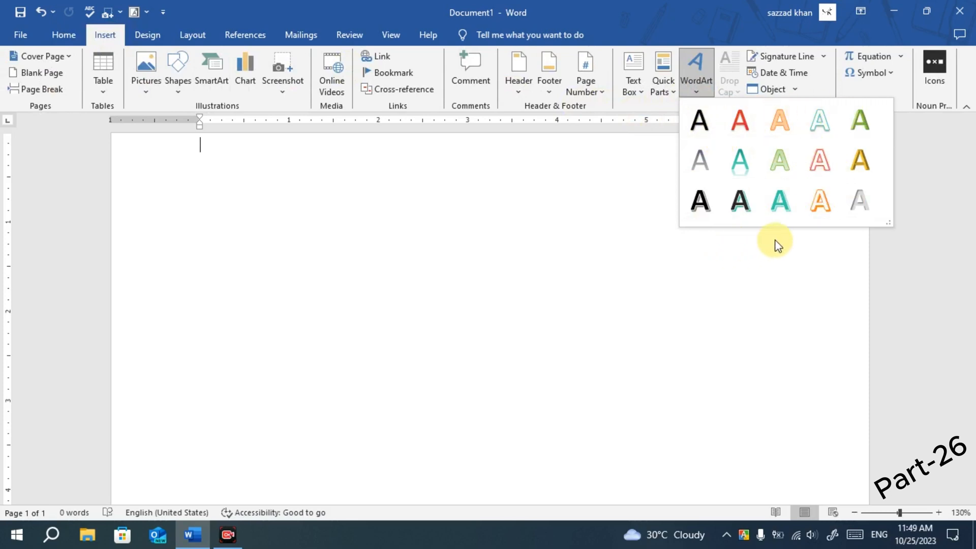
click(734, 159)
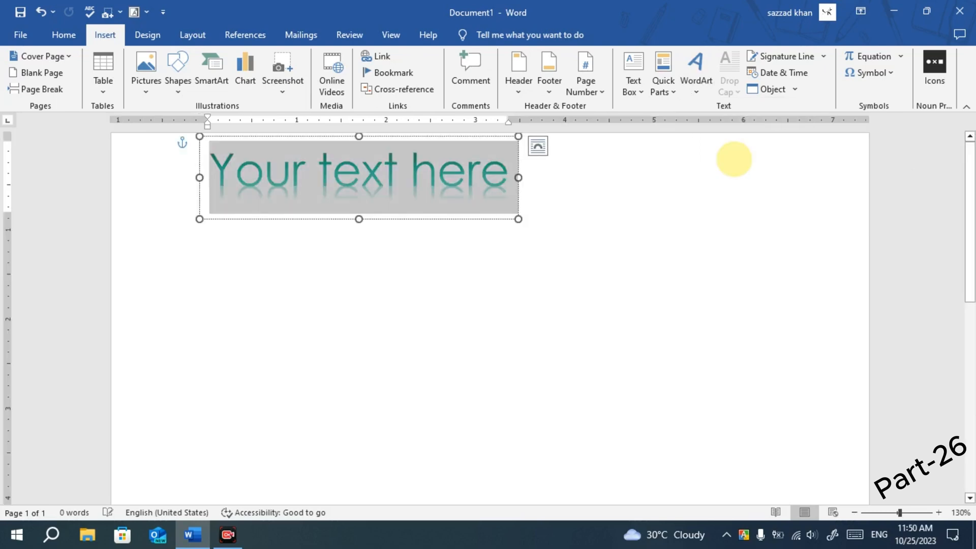
Move the teal WordArt box down towards the middle of the page and extend its height to about 1.14".
drag(488, 218, 548, 298)
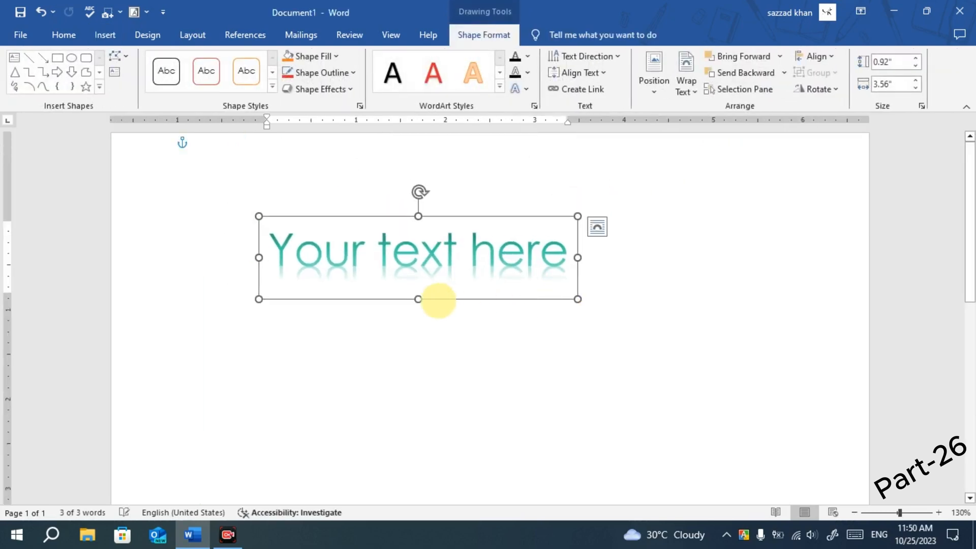
drag(416, 300, 418, 318)
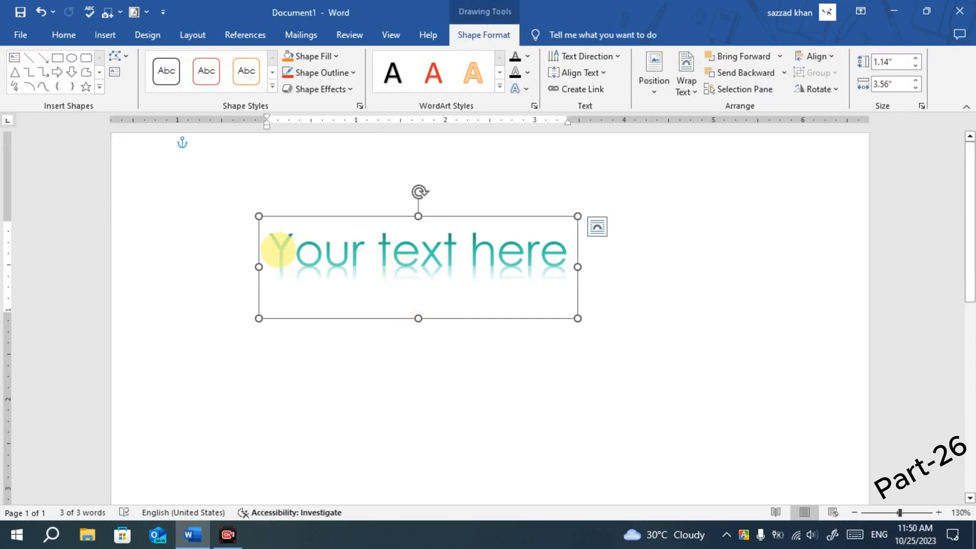
Replace the teal WordArt's placeholder text with "Amar sonar bangla" and deselect the box.
drag(279, 249, 546, 253)
text(a)
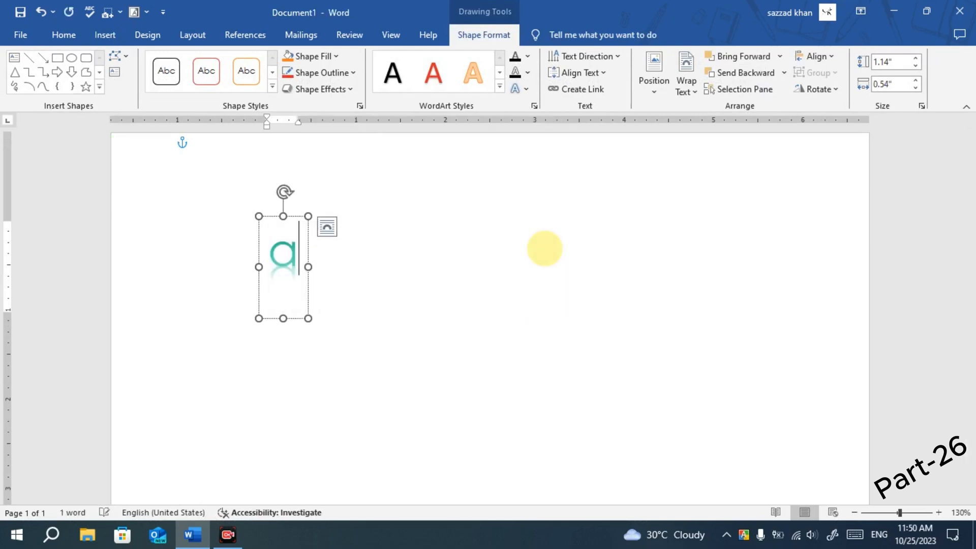
text(mar s)
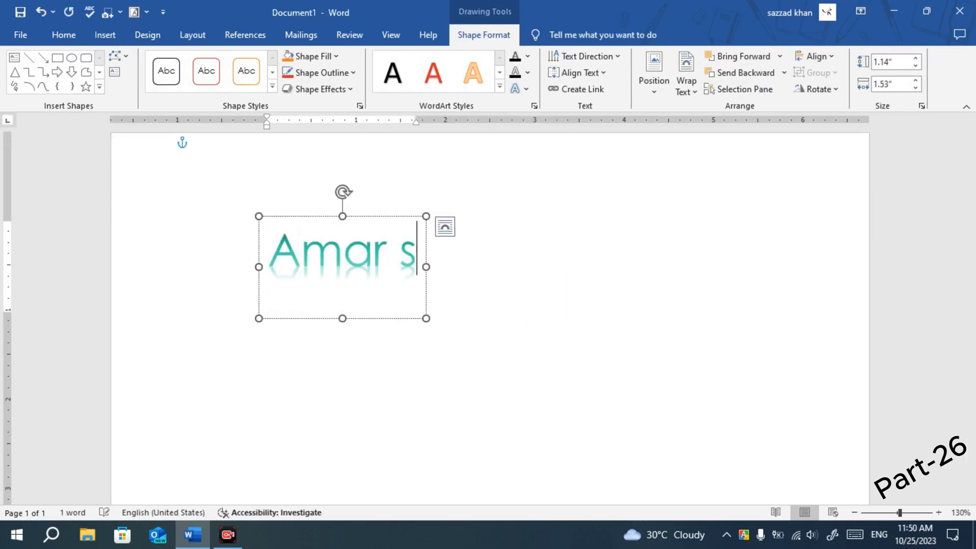
text(onar b)
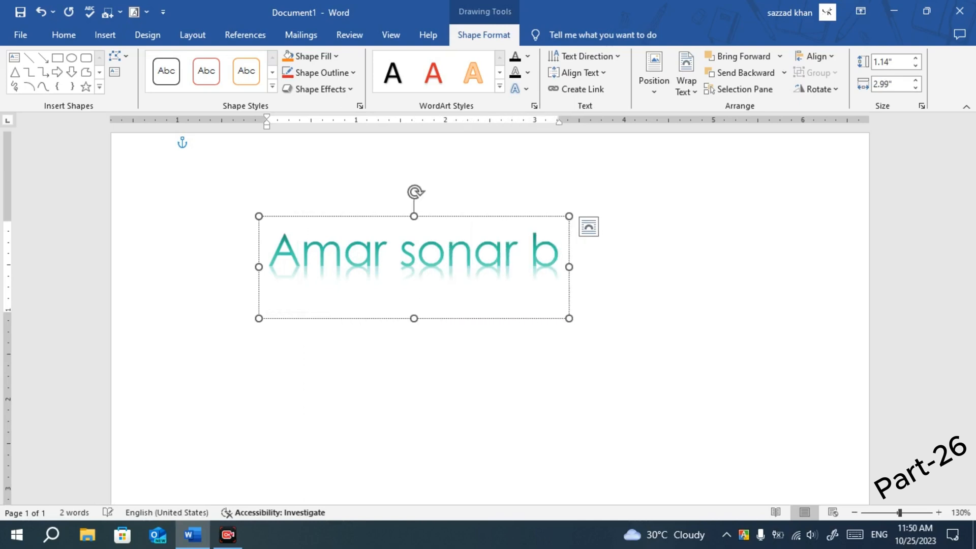
text(angla)
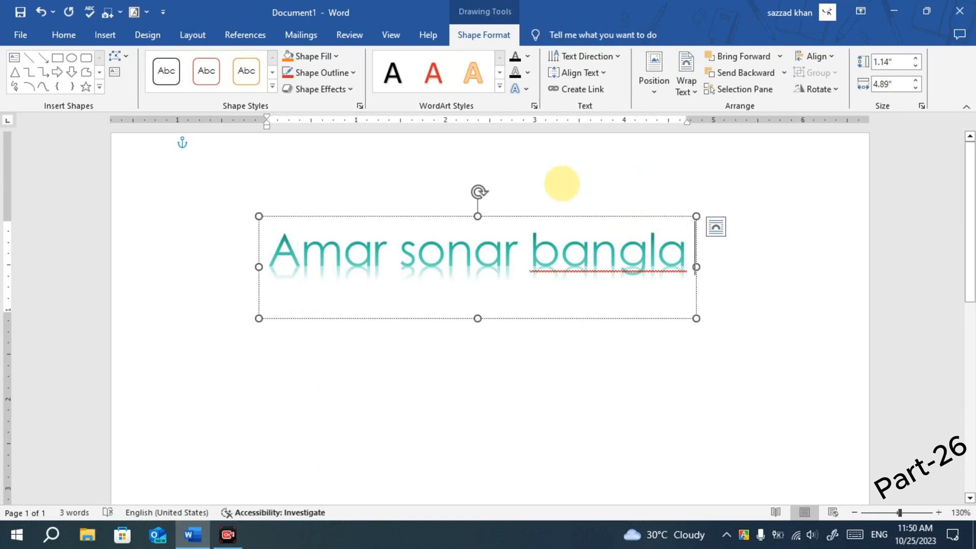
click(559, 188)
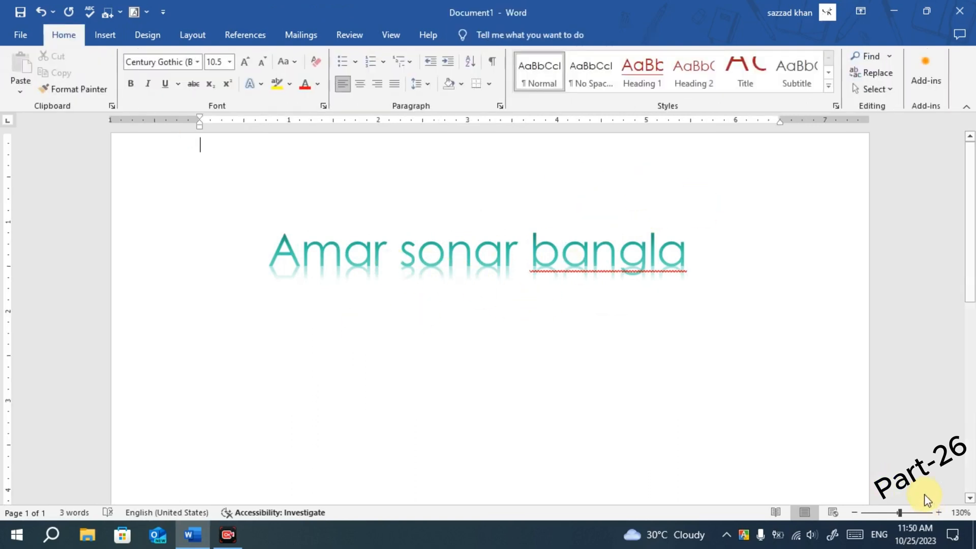
Enlarge the whole "Amar sonar bangla" text incrementally to font size 72.
drag(286, 264, 710, 261)
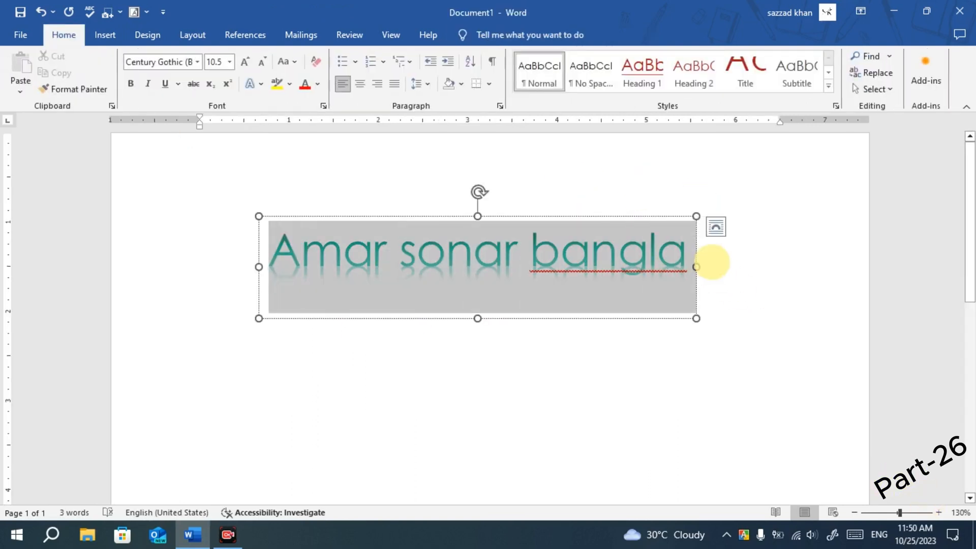
click(65, 35)
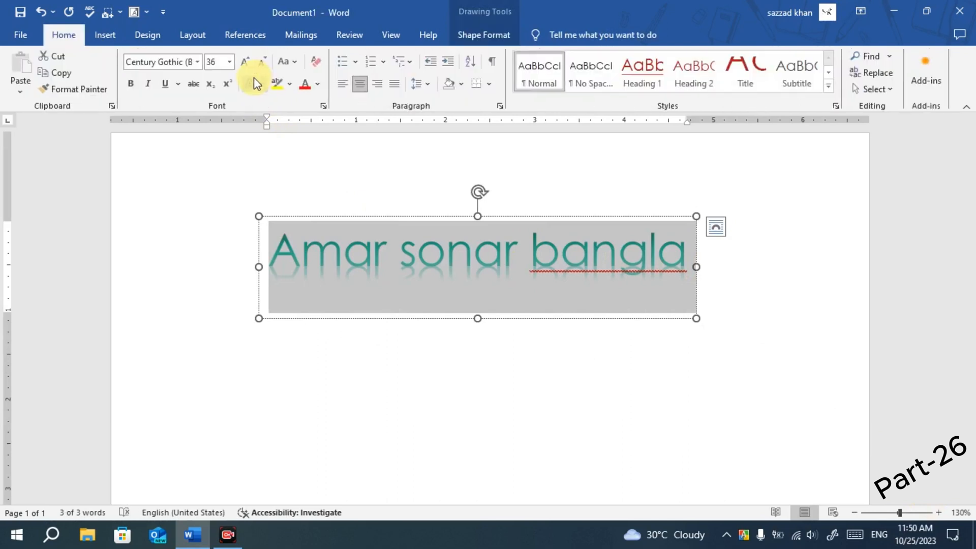
click(253, 62)
click(252, 62)
click(253, 62)
click(252, 62)
click(253, 62)
click(252, 62)
click(253, 62)
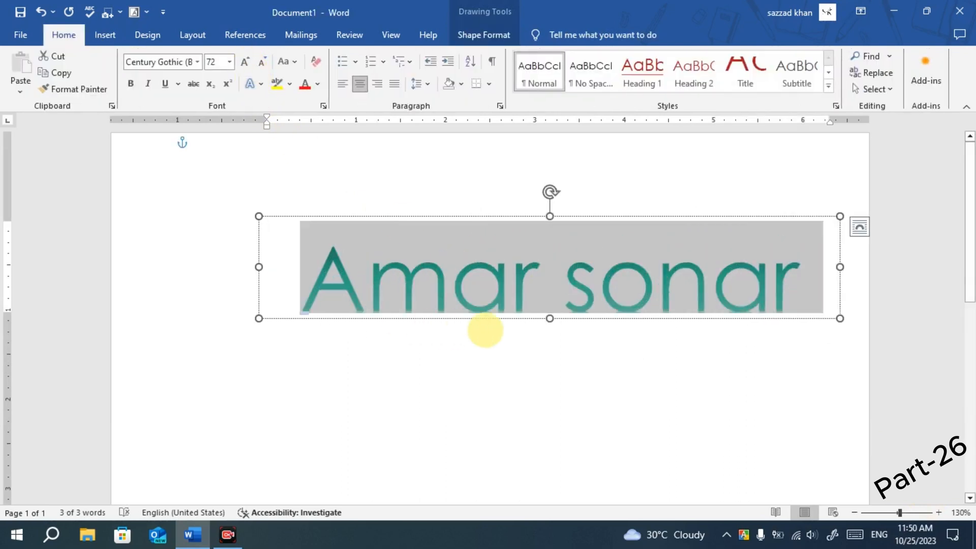
Stretch the WordArt box downwards and out to the page's left edge until both lines of text fit.
drag(548, 317, 548, 384)
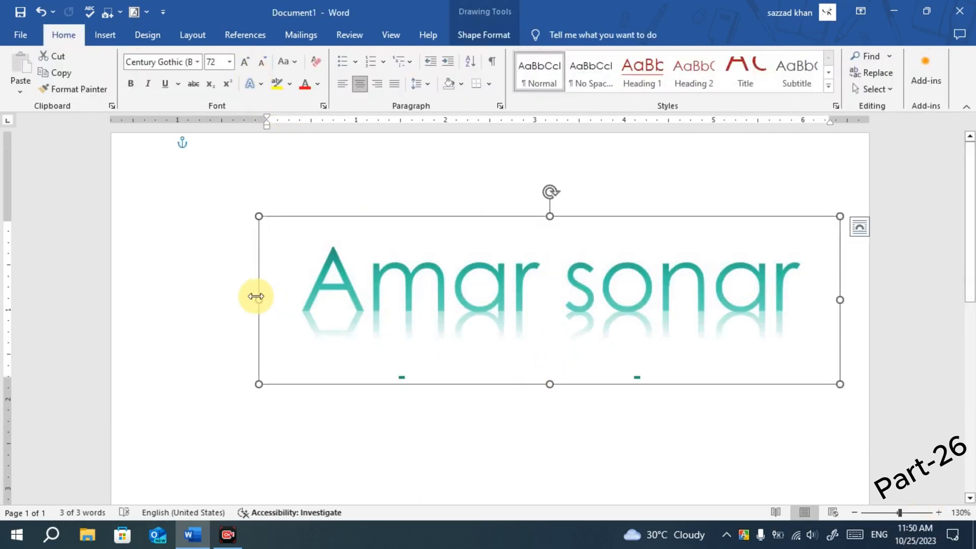
drag(256, 297, 113, 298)
click(345, 155)
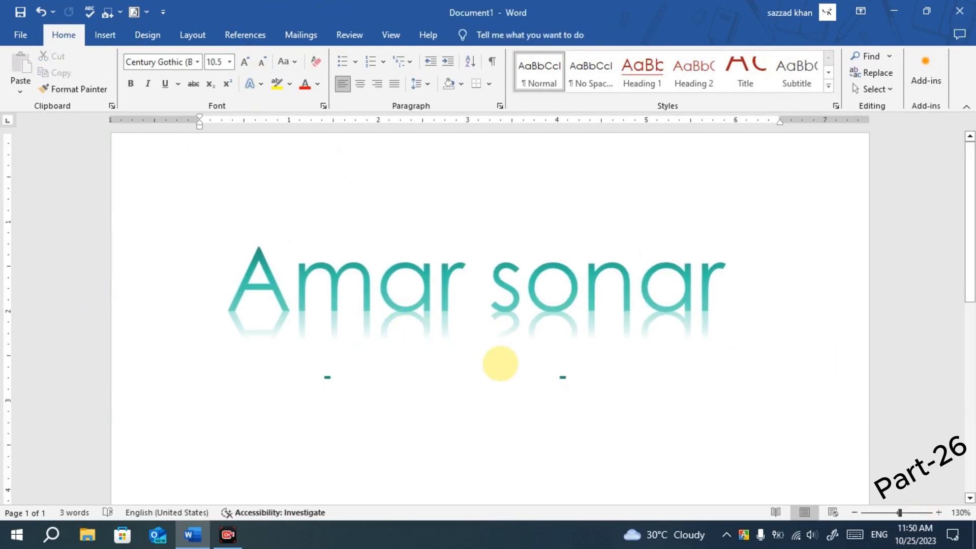
click(505, 344)
scroll(508, 346, down, 5)
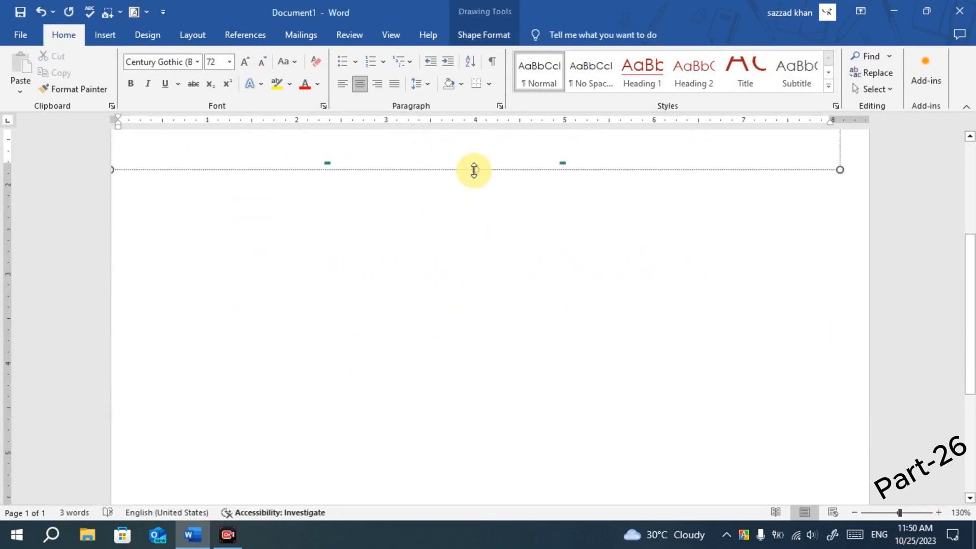
scroll(473, 170, up, 5)
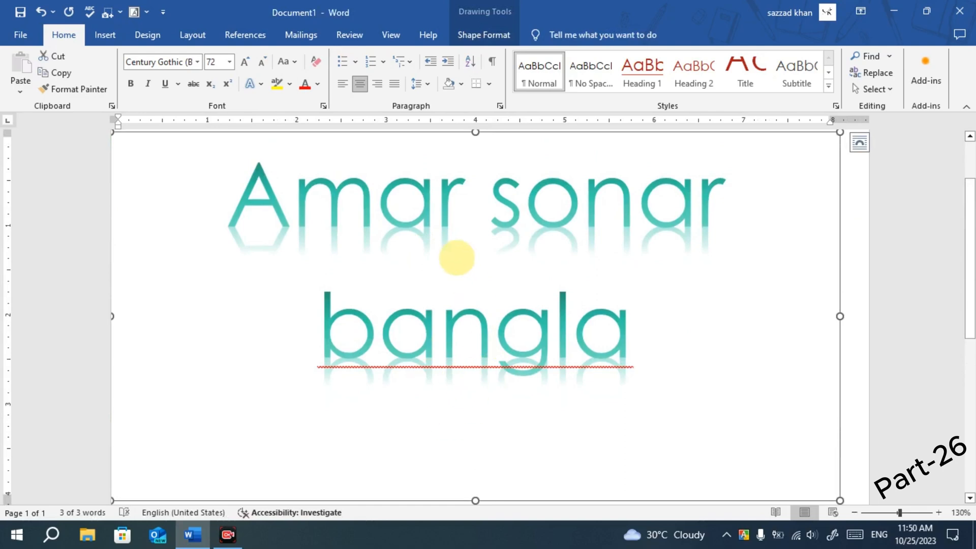
scroll(547, 299, up, 1)
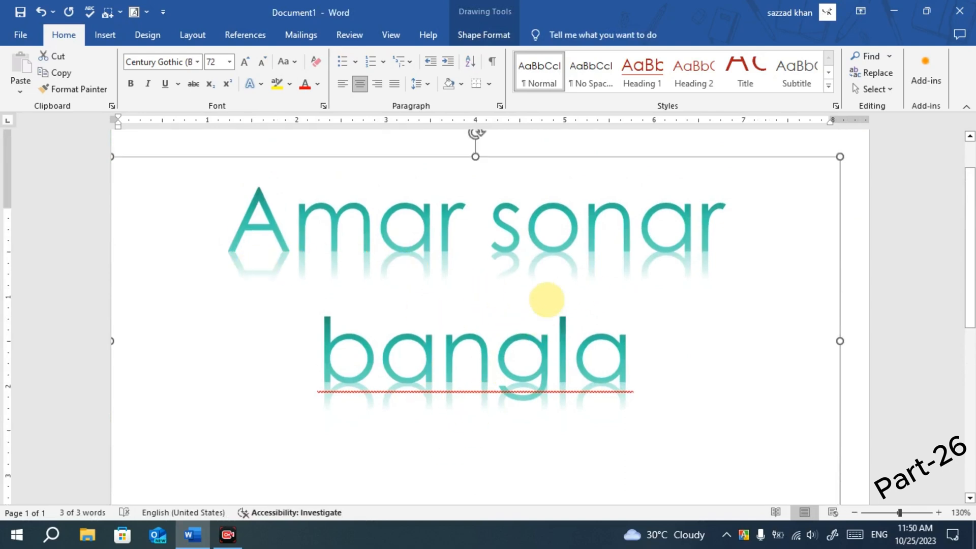
Delete the large teal "Amar sonar bangla" WordArt from the page.
scroll(546, 299, up, 2)
scroll(546, 299, down, 5)
scroll(546, 299, up, 5)
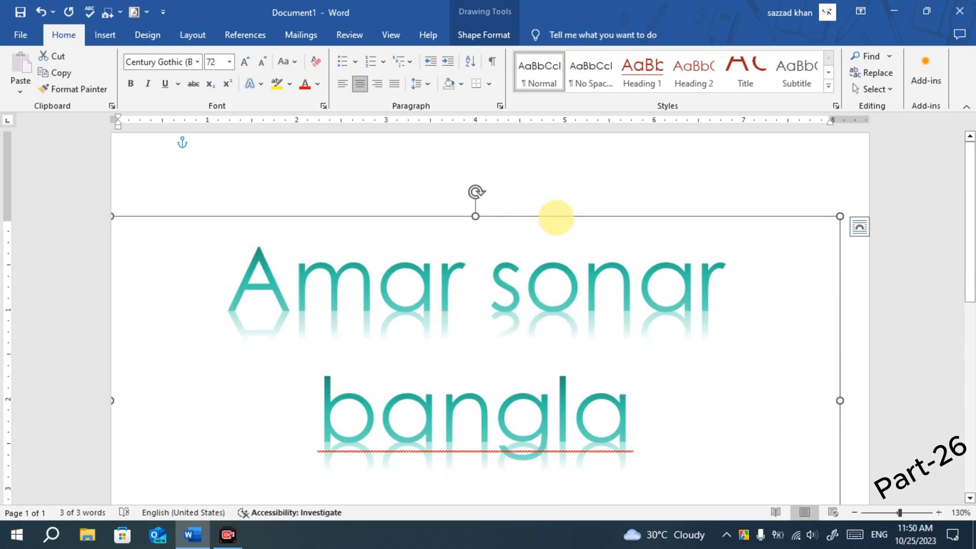
key(Delete)
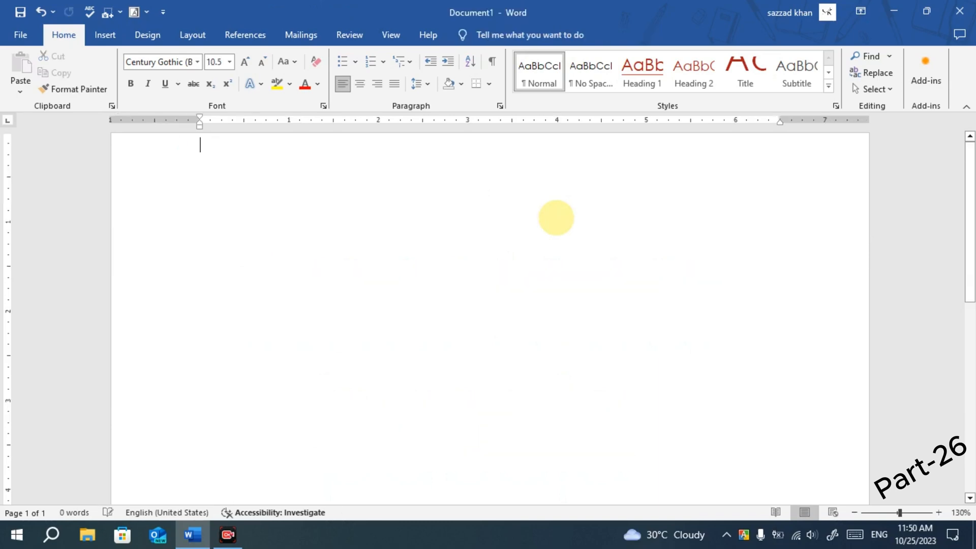
Insert a WordArt in the light orange fill style with orange outline and move it down towards the middle of the page.
click(106, 36)
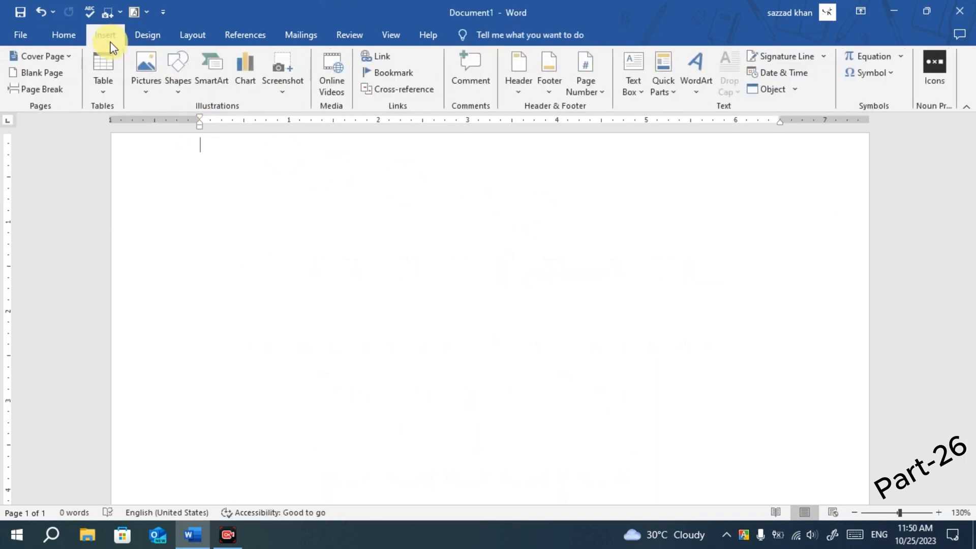
click(696, 91)
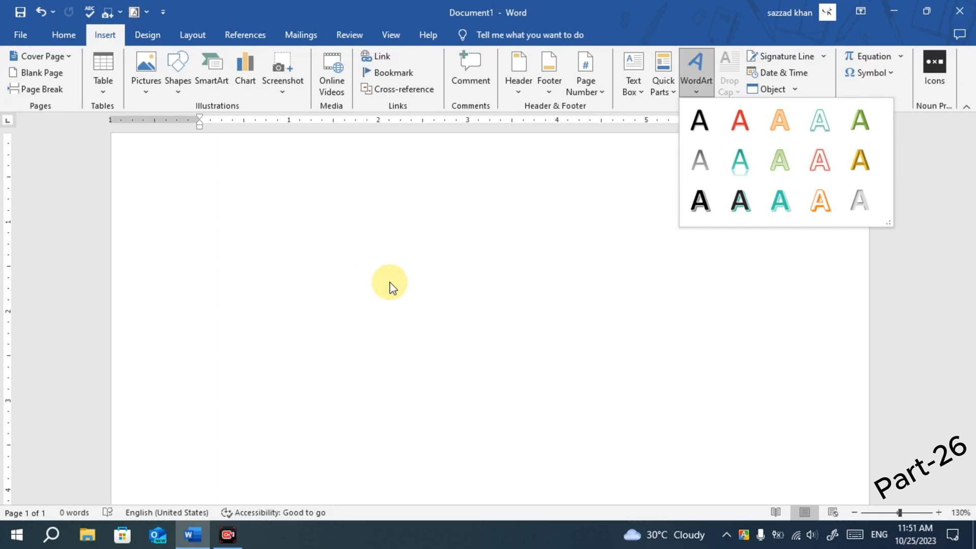
click(775, 138)
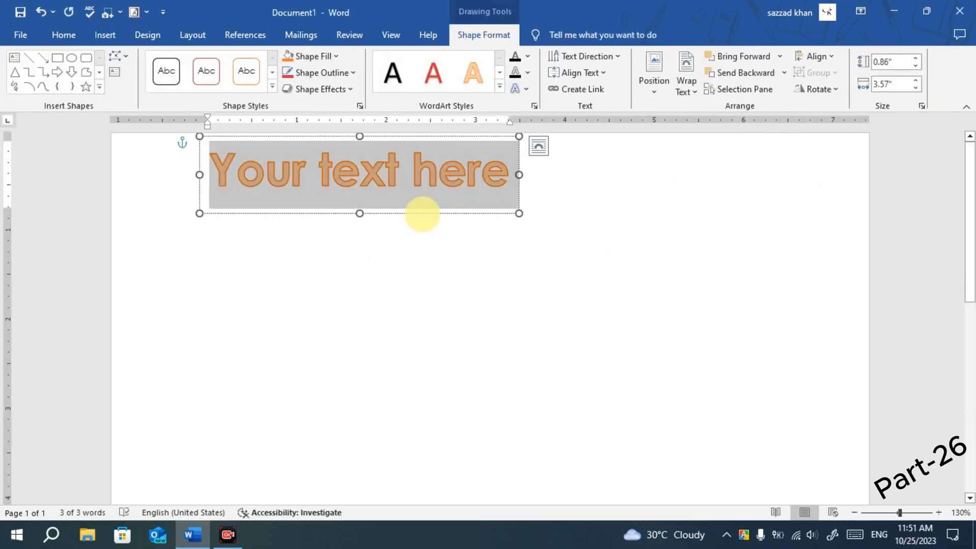
drag(422, 213, 512, 295)
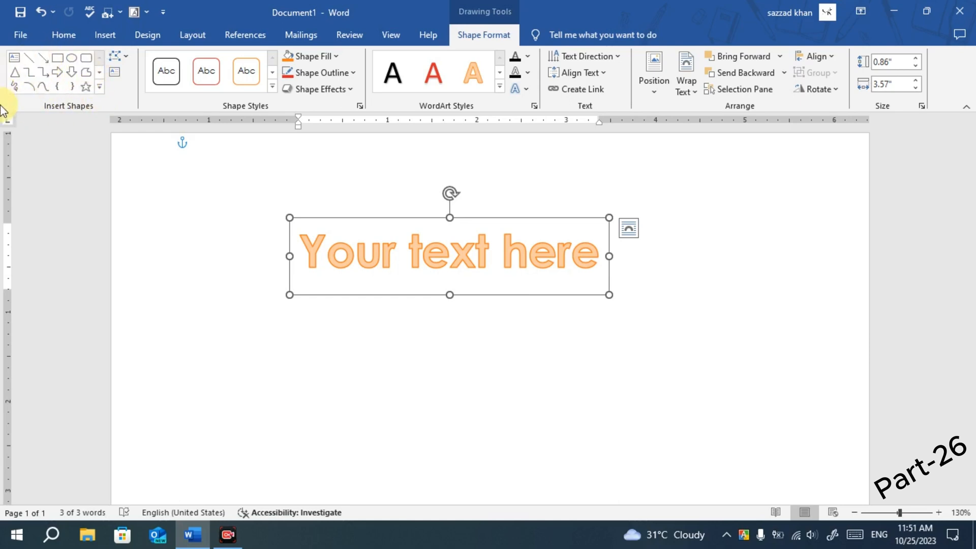
Draw a heart shape about 4.64" wide and 2.48" high over the orange WordArt and send it to the back.
click(99, 88)
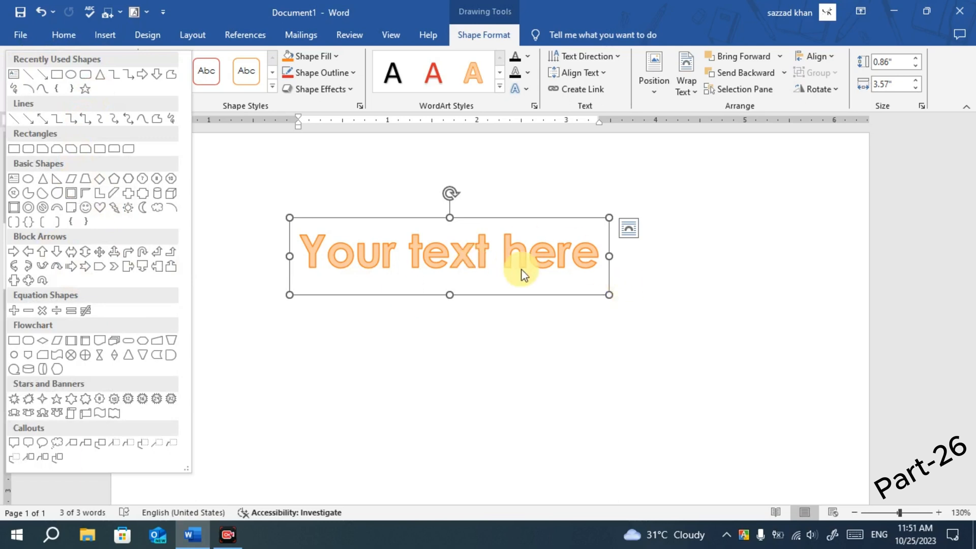
click(99, 203)
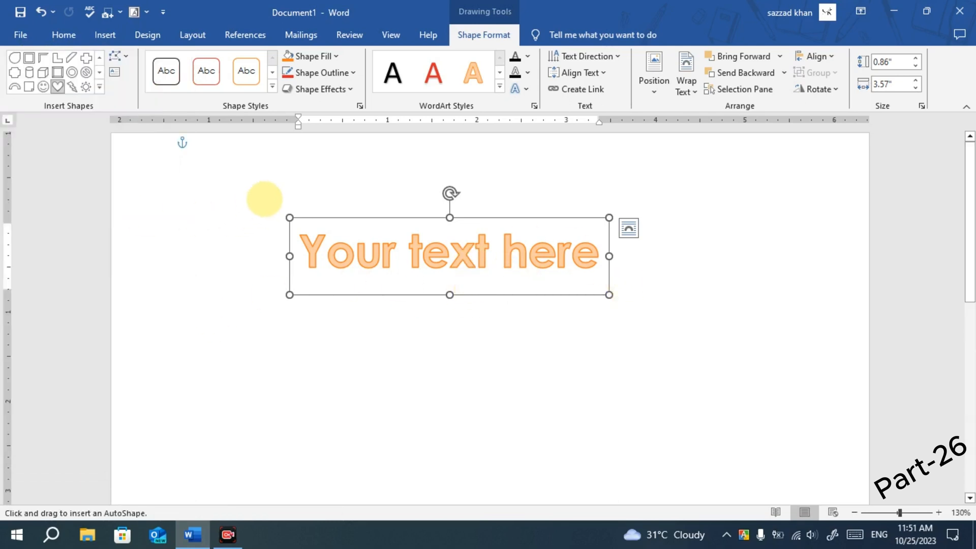
drag(281, 169, 698, 392)
drag(537, 344, 517, 339)
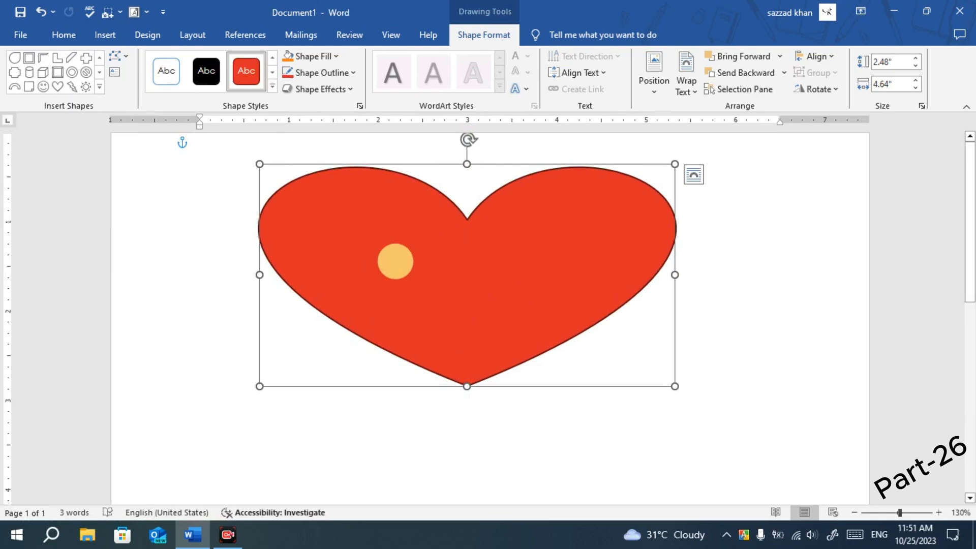
right_click(395, 259)
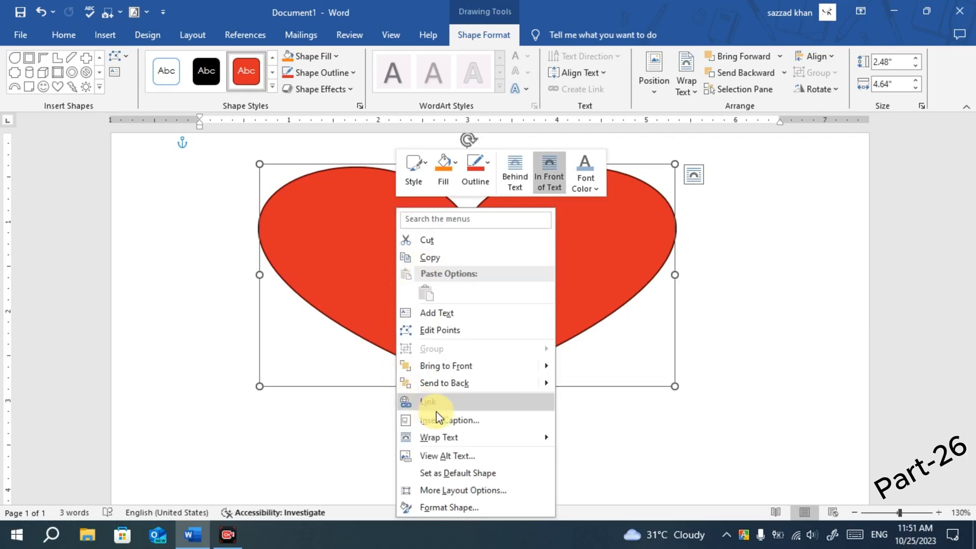
click(444, 384)
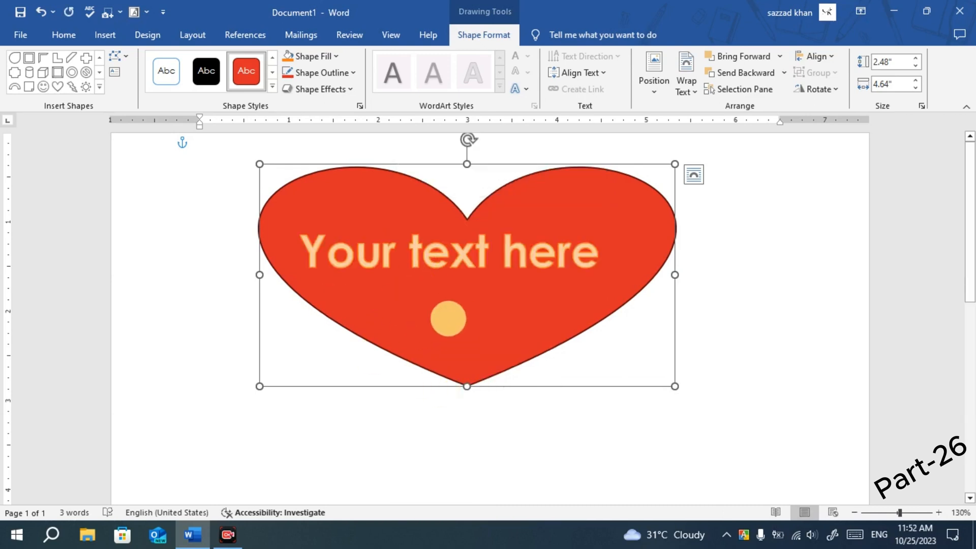
Move the orange WordArt slightly so that it is centred on the red heart.
click(404, 254)
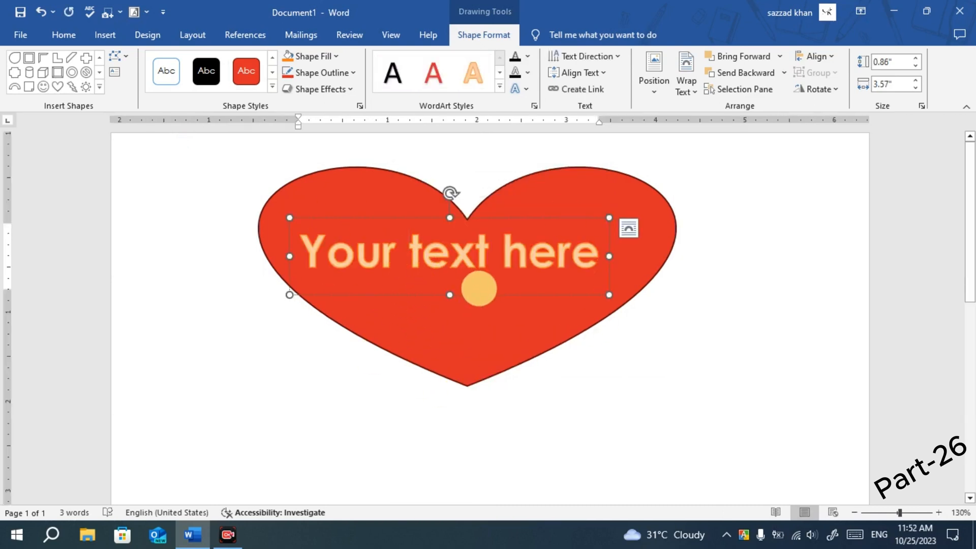
click(228, 260)
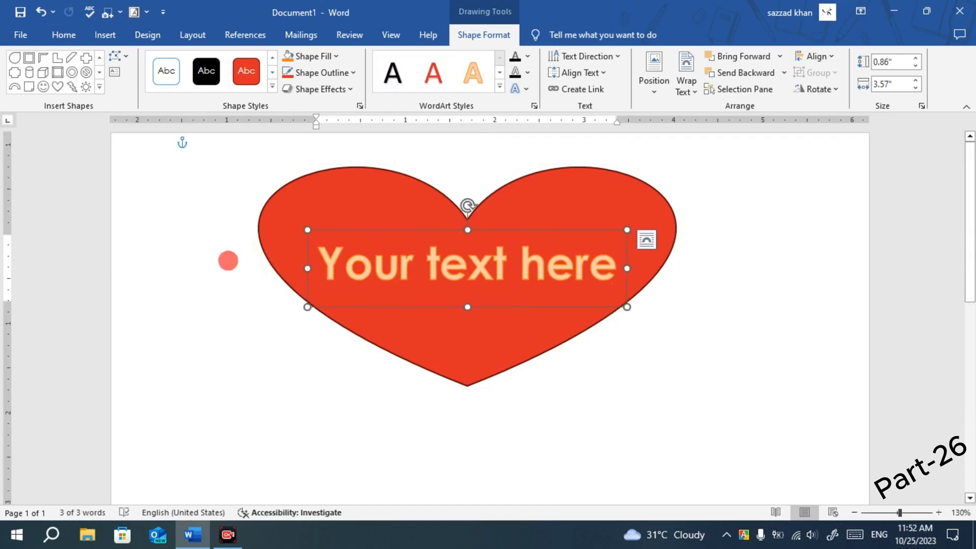
click(457, 287)
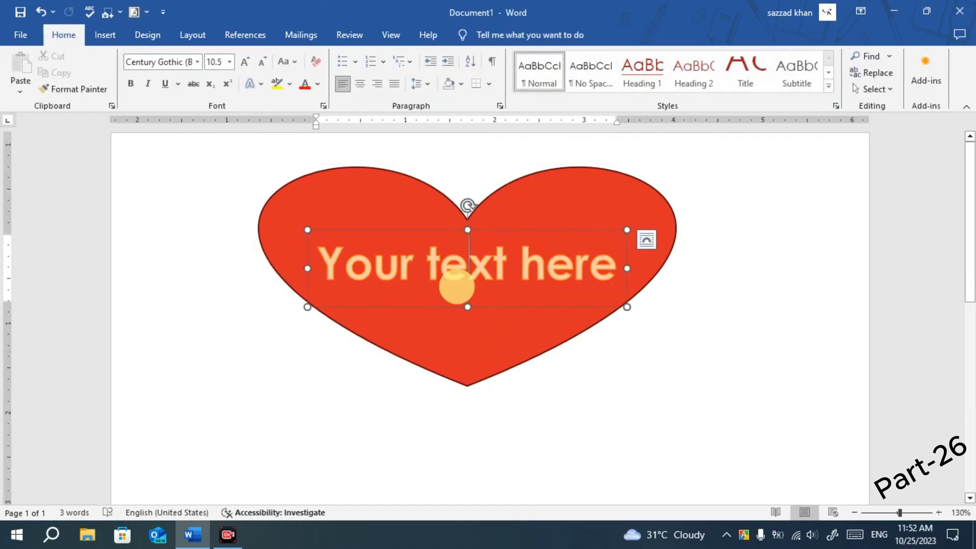
Delete the red heart shape behind the WordArt.
click(379, 177)
key(Delete)
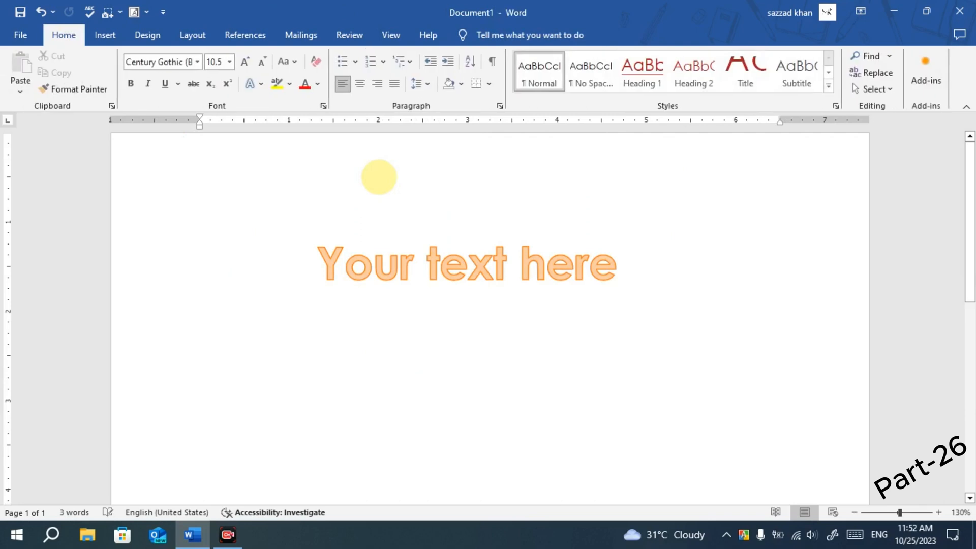
Apply the white-fill WordArt style with orange outline and shadow to the whole "Your text here" text.
click(401, 265)
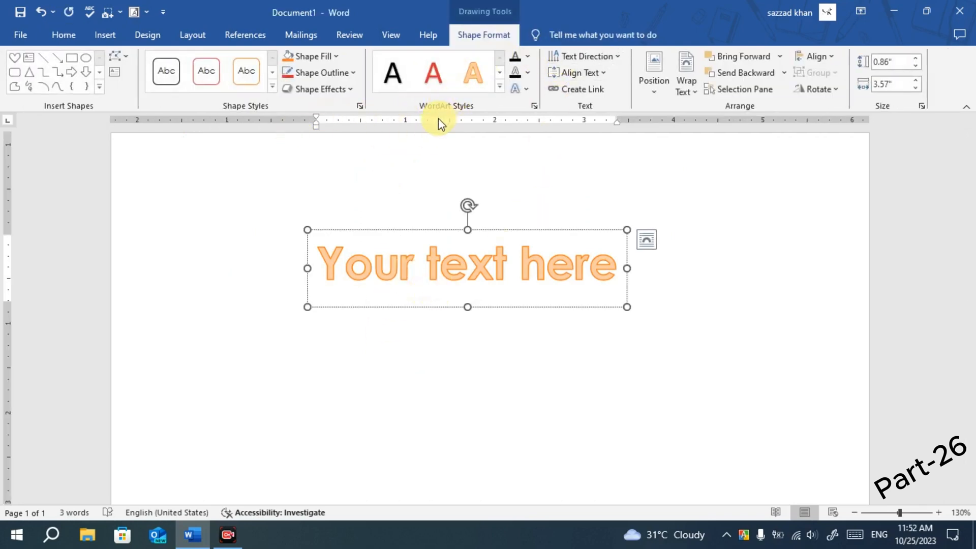
click(500, 87)
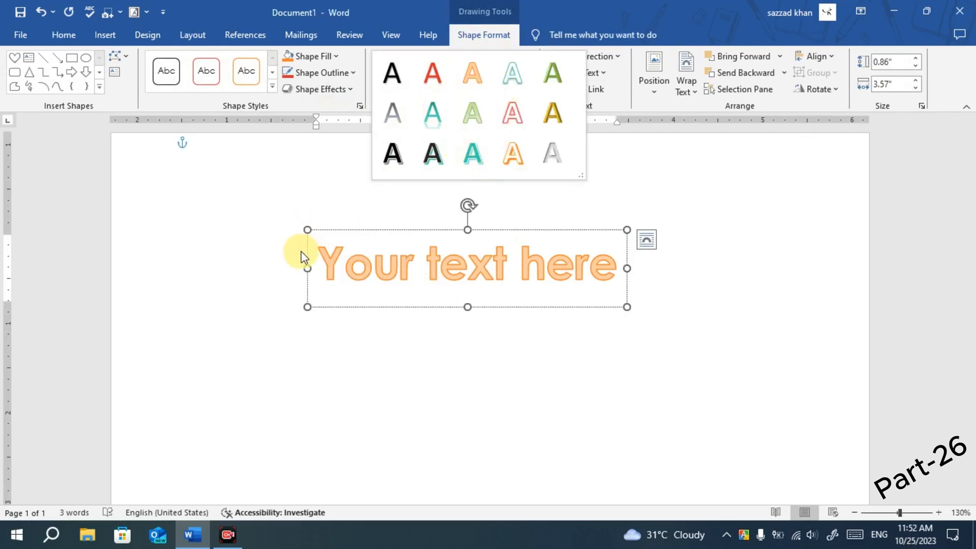
click(318, 257)
drag(392, 263, 583, 272)
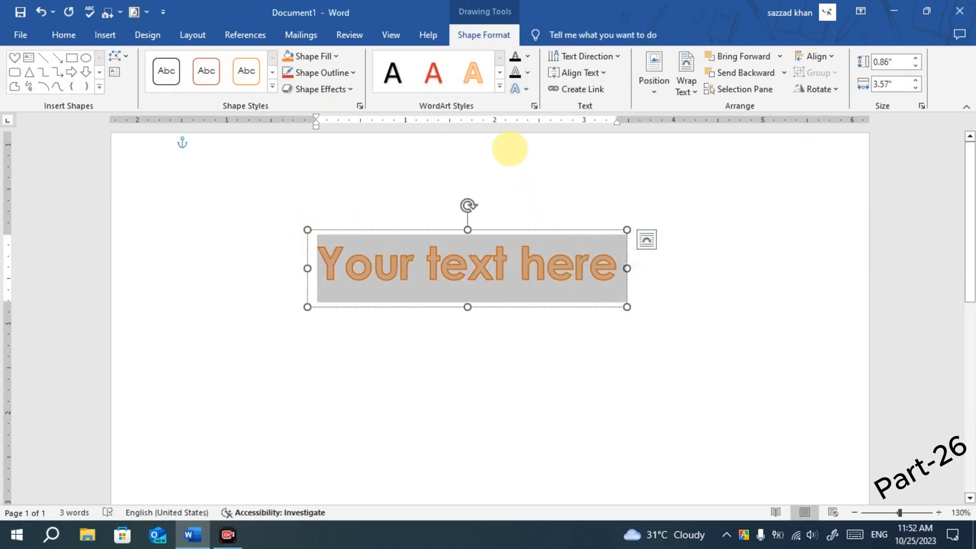
click(499, 87)
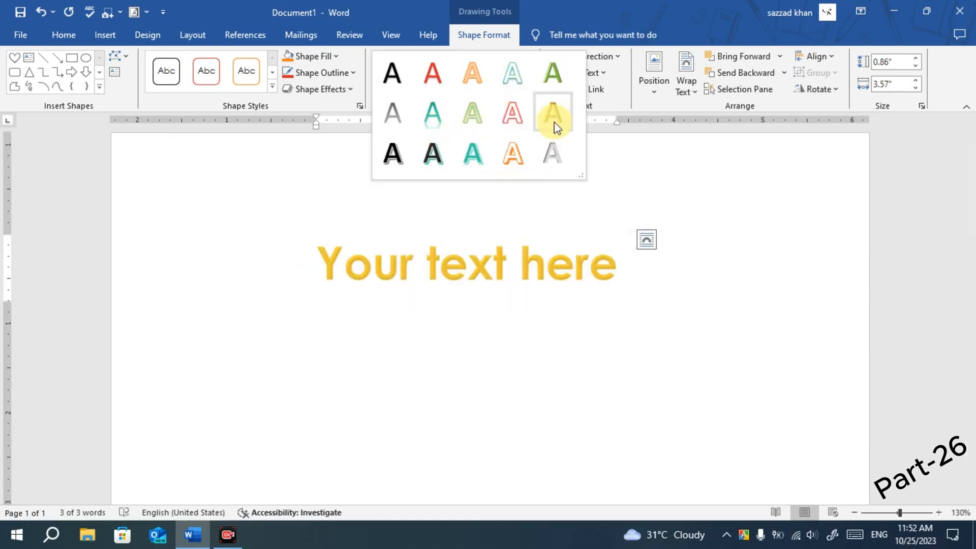
click(521, 152)
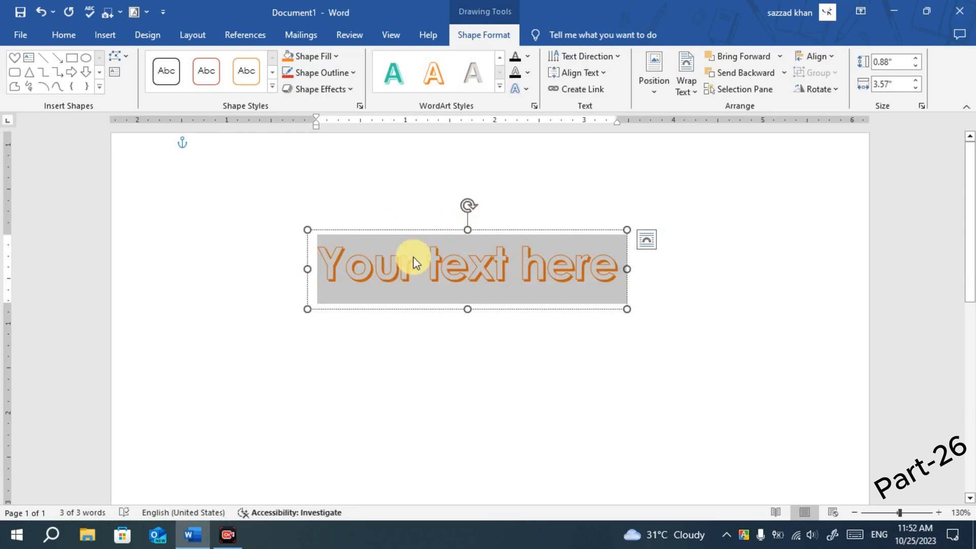
Move the WordArt box slightly upwards and fill it with the standard light blue.
click(334, 65)
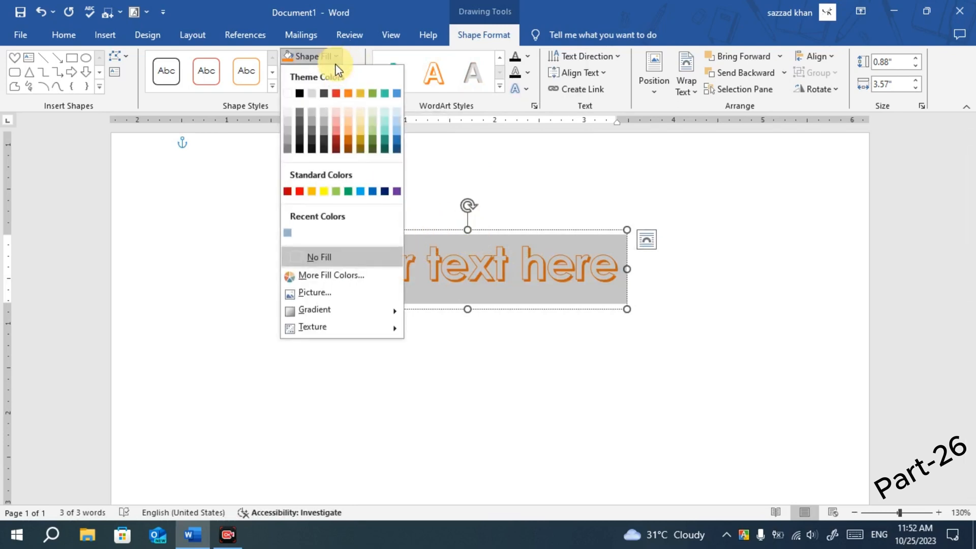
click(454, 273)
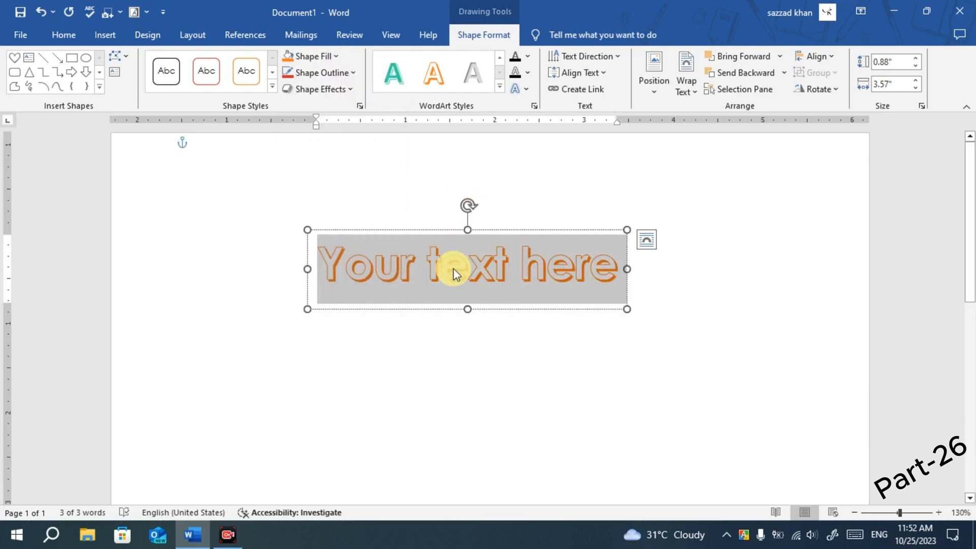
drag(435, 228, 435, 208)
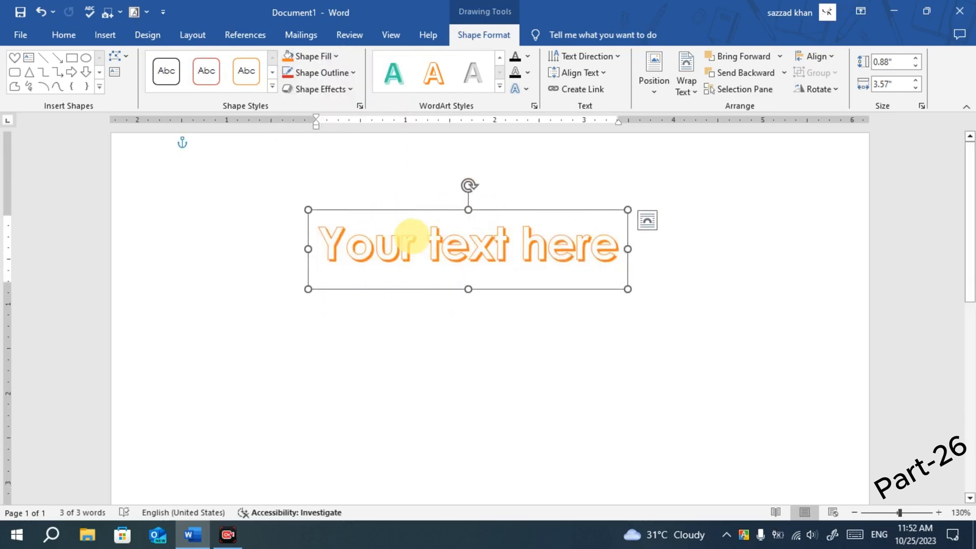
click(336, 56)
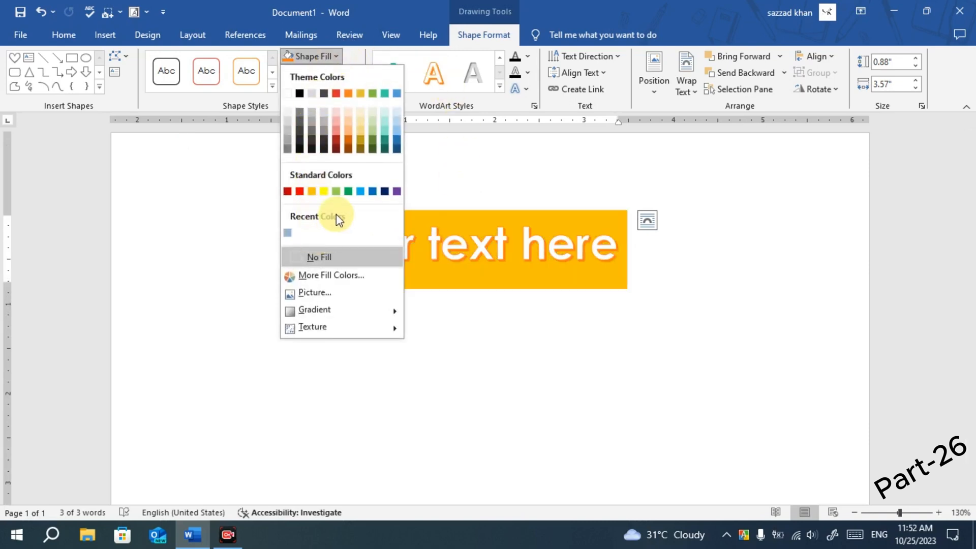
click(361, 191)
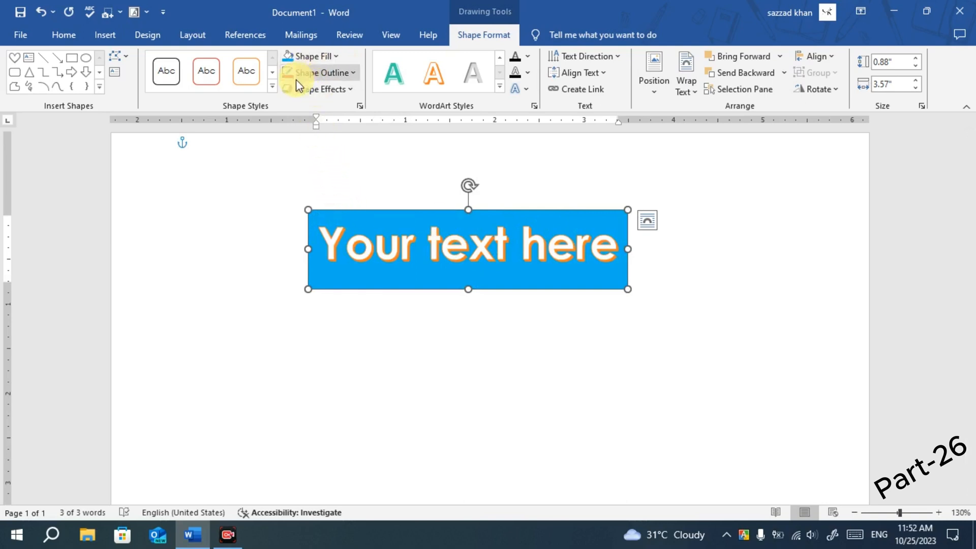
Set the outline of the blue WordArt box to standard yellow.
click(353, 73)
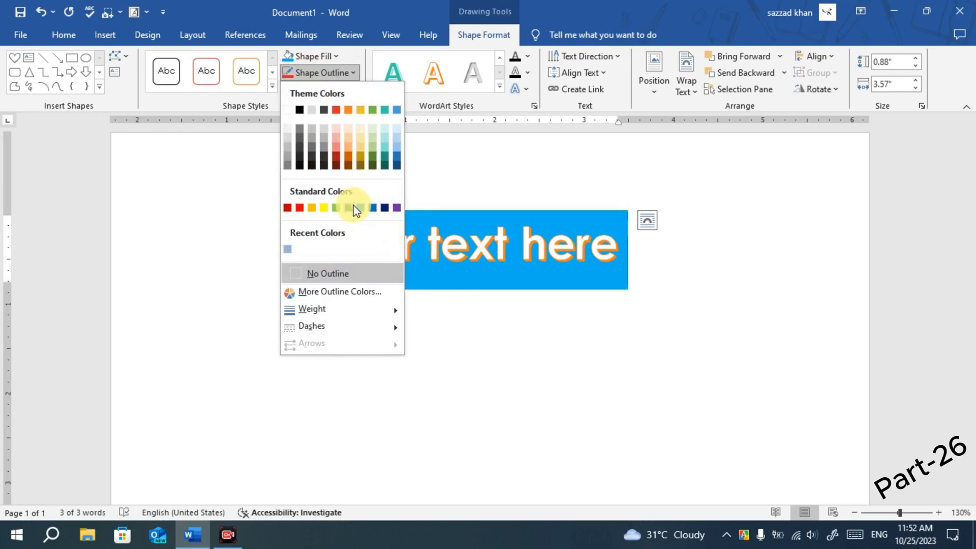
click(323, 208)
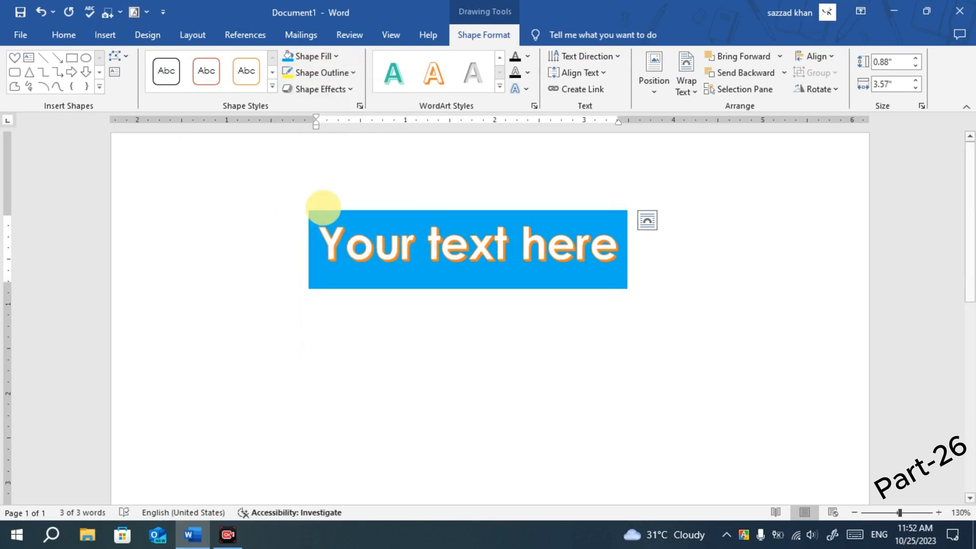
double_click(406, 220)
click(406, 221)
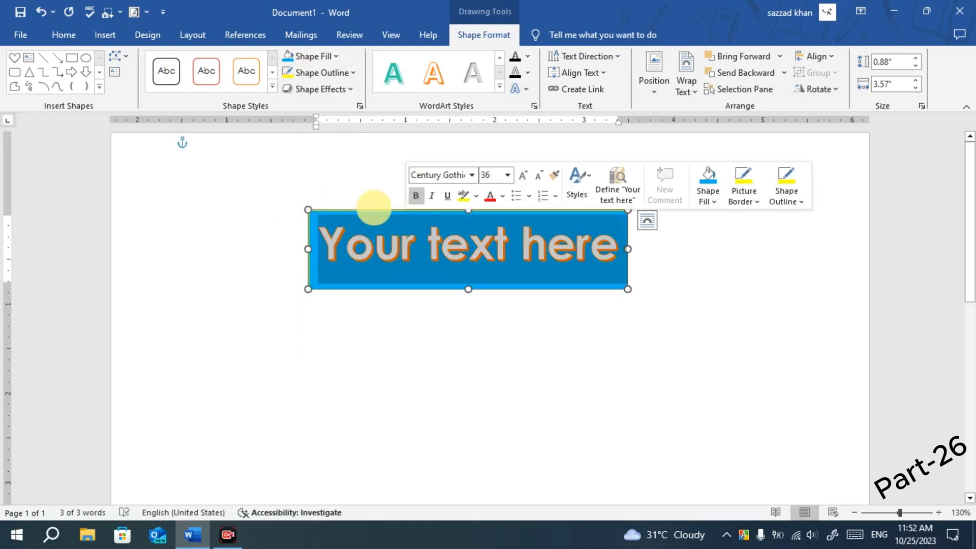
click(350, 75)
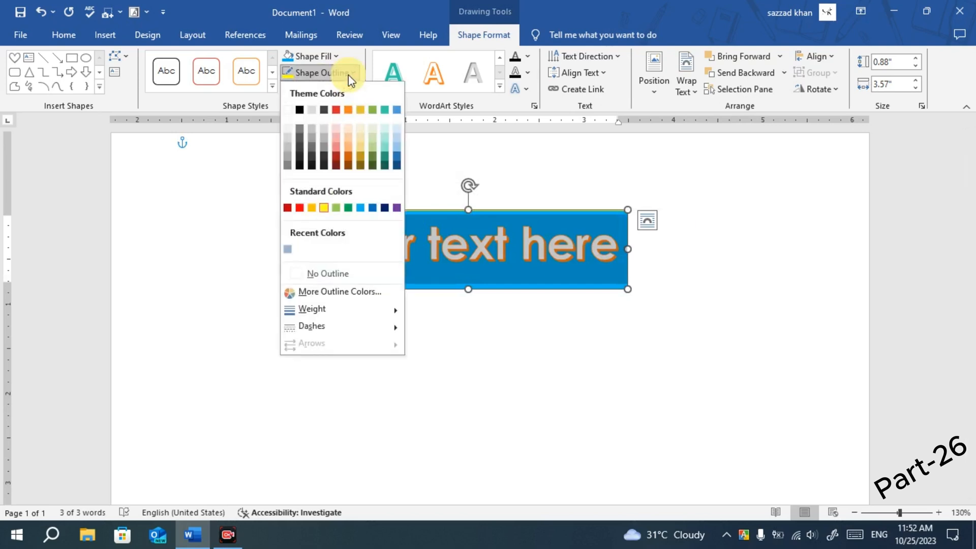
click(321, 208)
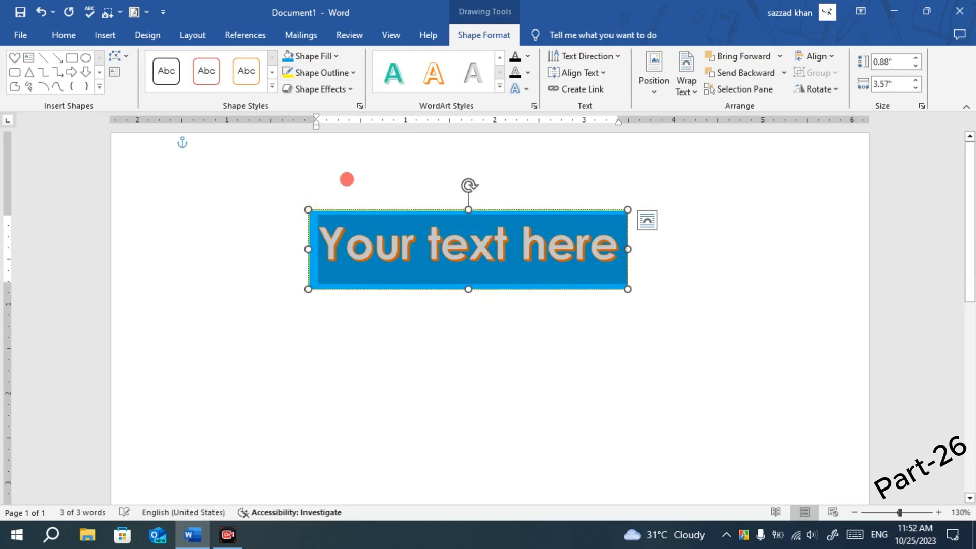
Remove the blue fill from the WordArt box with No Fill and deselect the box.
click(346, 179)
click(374, 235)
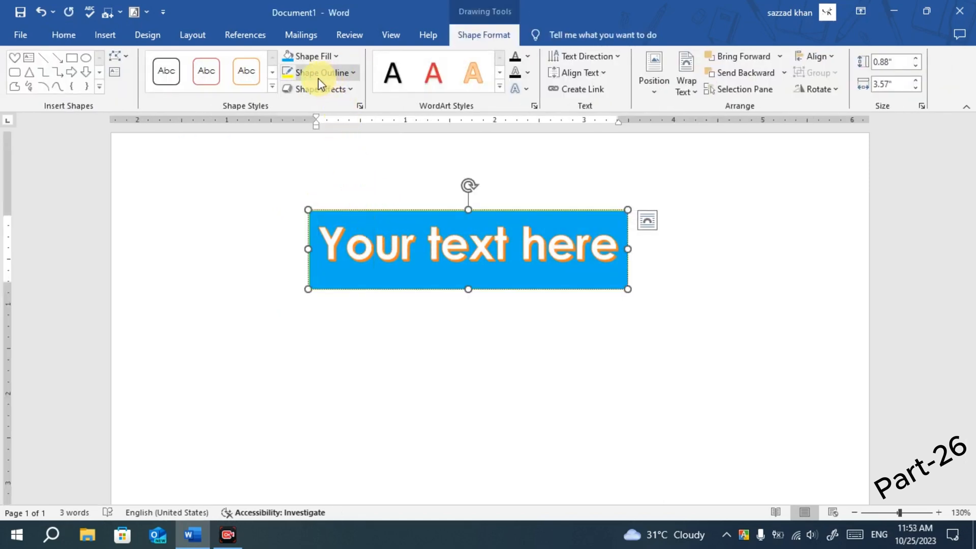
click(332, 52)
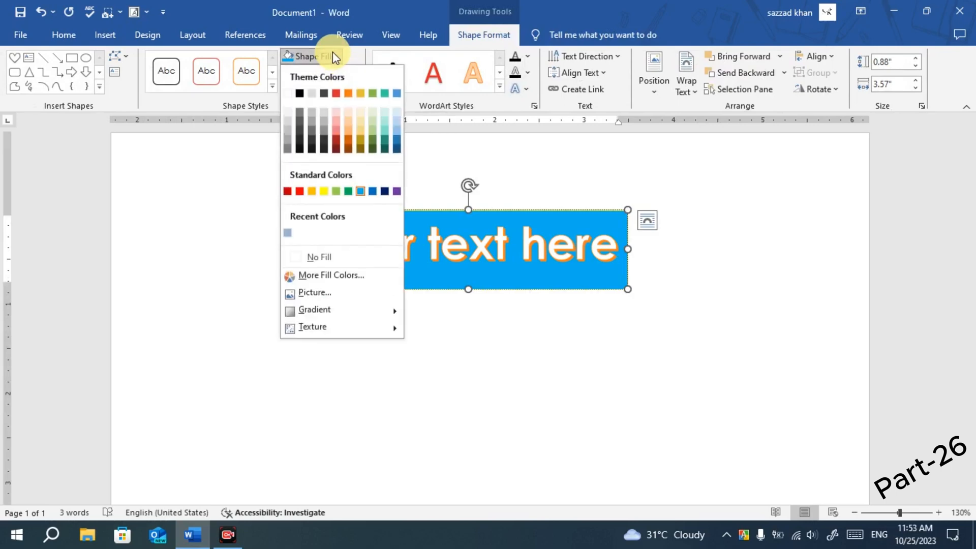
click(331, 259)
click(392, 320)
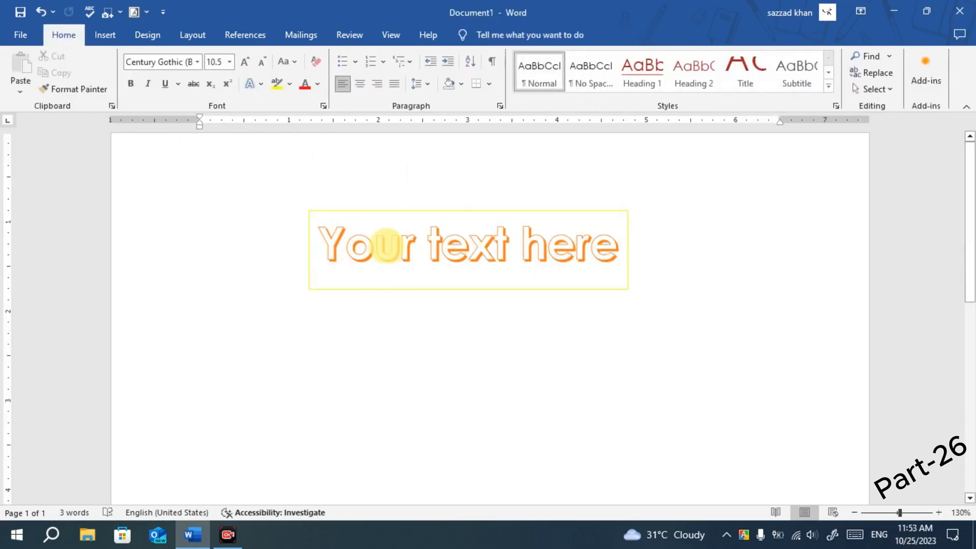
click(415, 218)
click(431, 323)
click(410, 210)
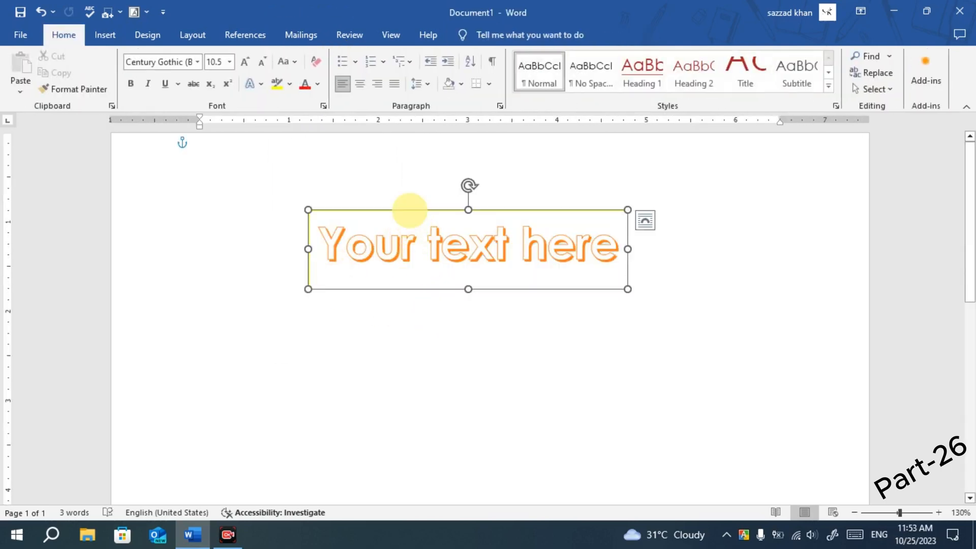
click(392, 337)
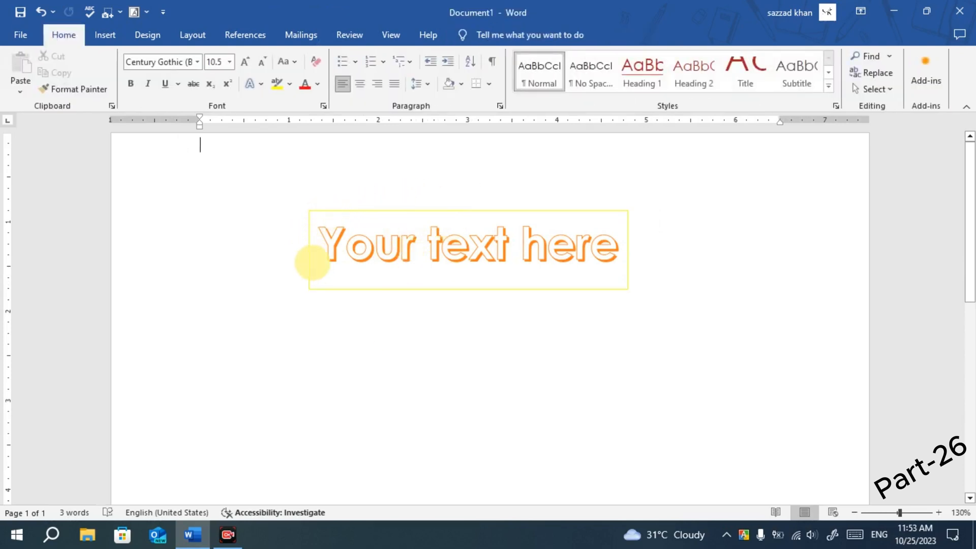
Examine the shape effects available for the WordArt box, previewing the Soft Edges and parallel 3-D Rotation options.
click(376, 243)
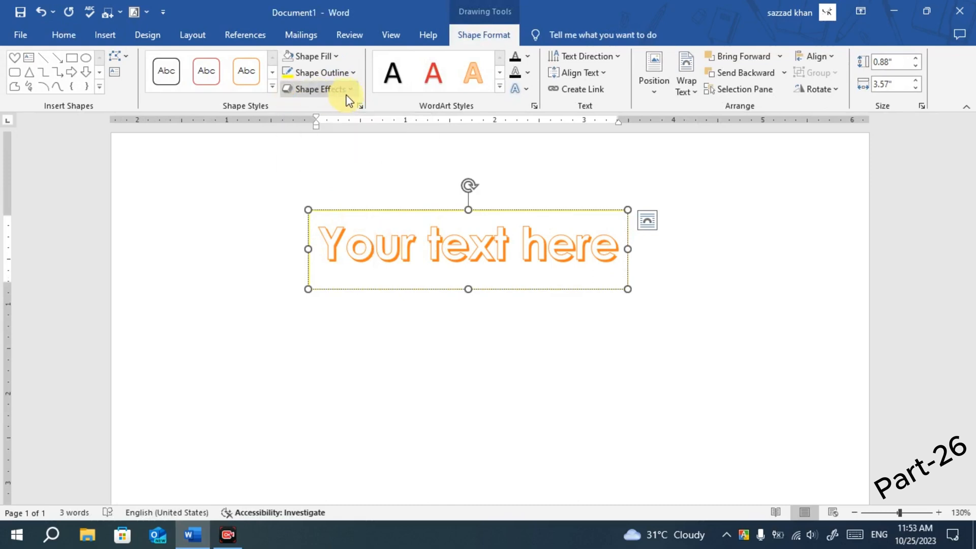
click(349, 97)
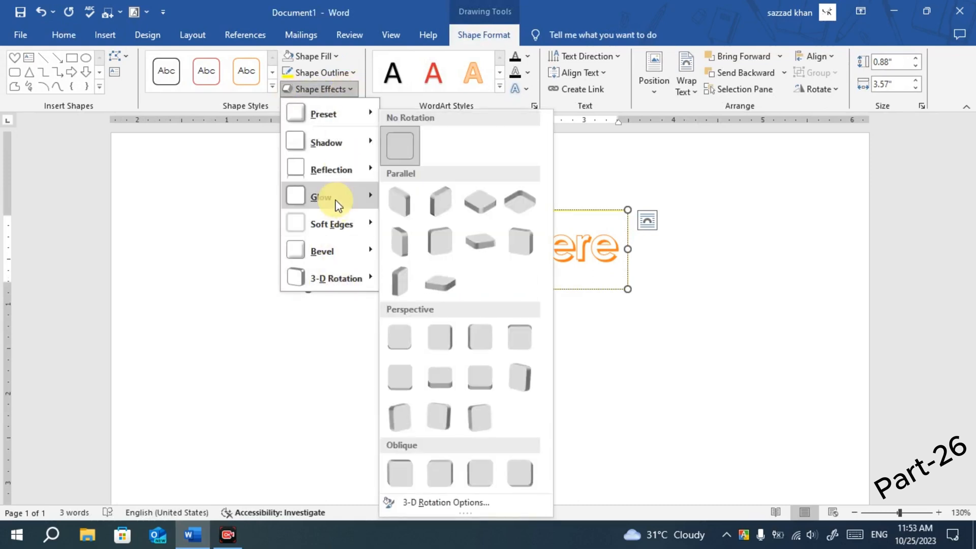
mouse_move(328, 121)
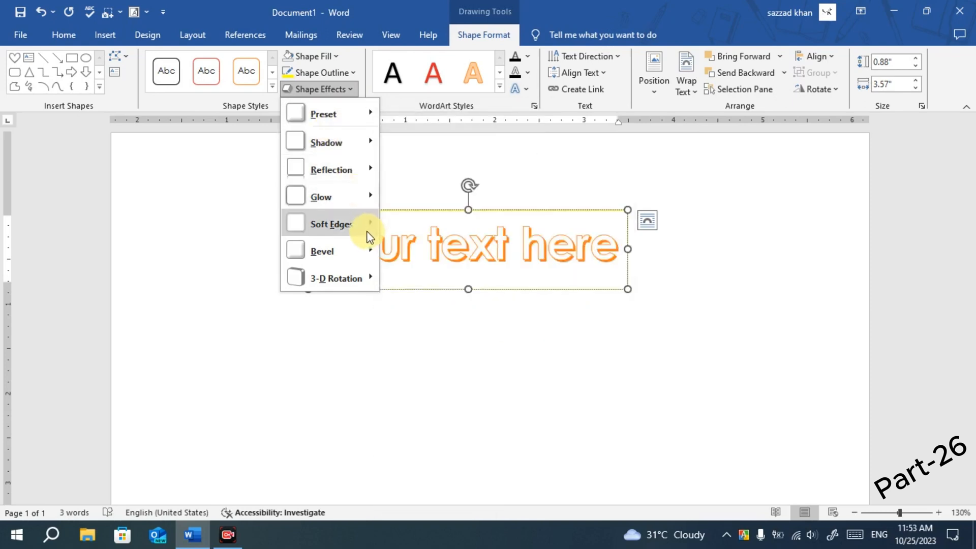
mouse_move(366, 231)
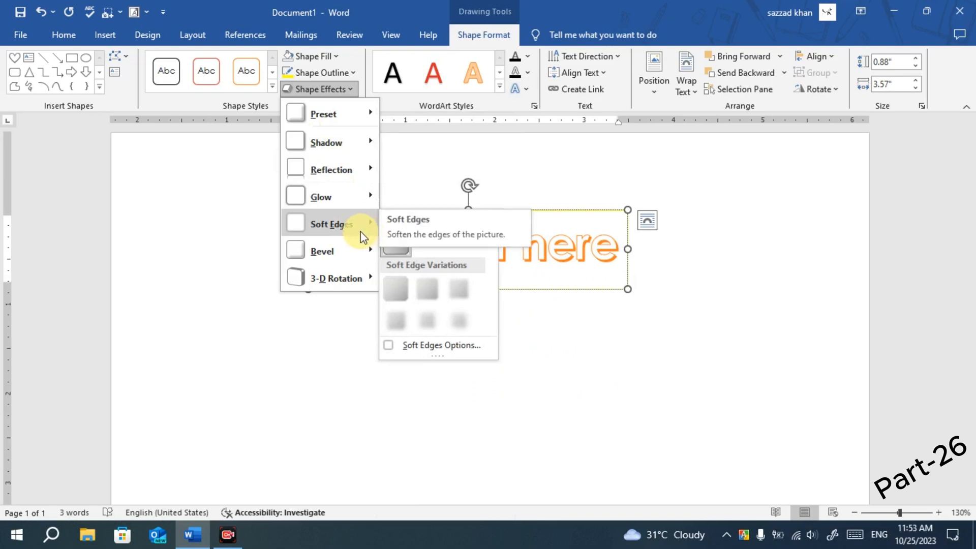
mouse_move(359, 279)
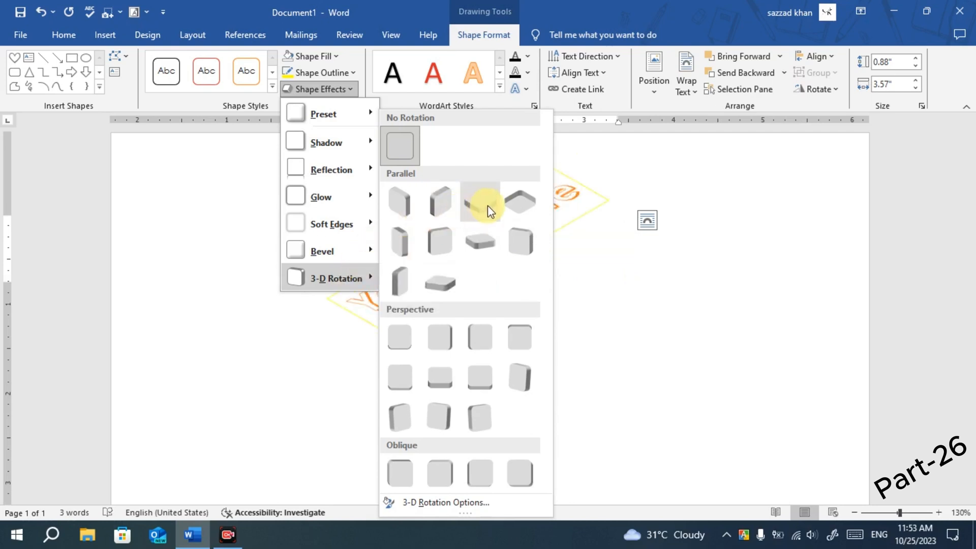
click(422, 276)
click(537, 320)
click(491, 253)
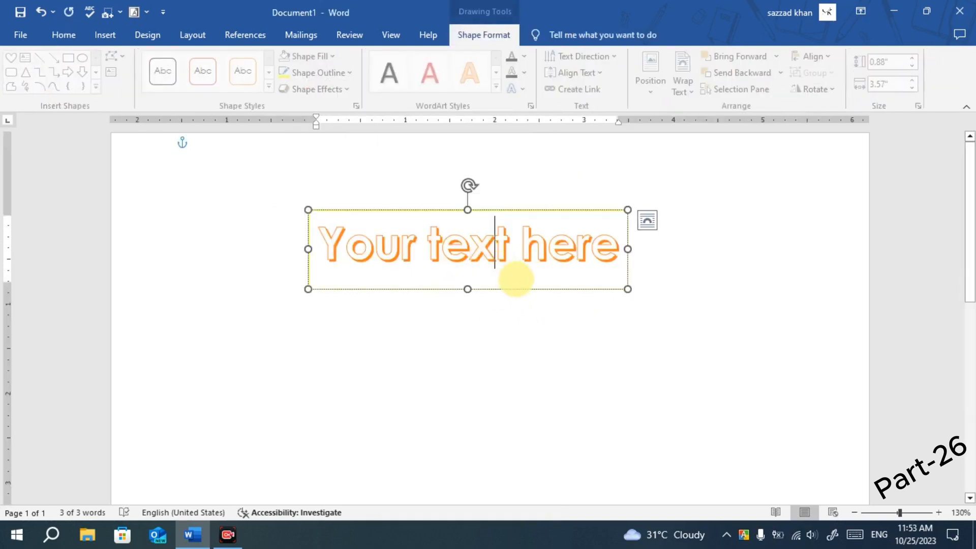
click(507, 331)
Apply the red gradient theme shape style from the fifth row to the WordArt box and deselect it.
click(471, 258)
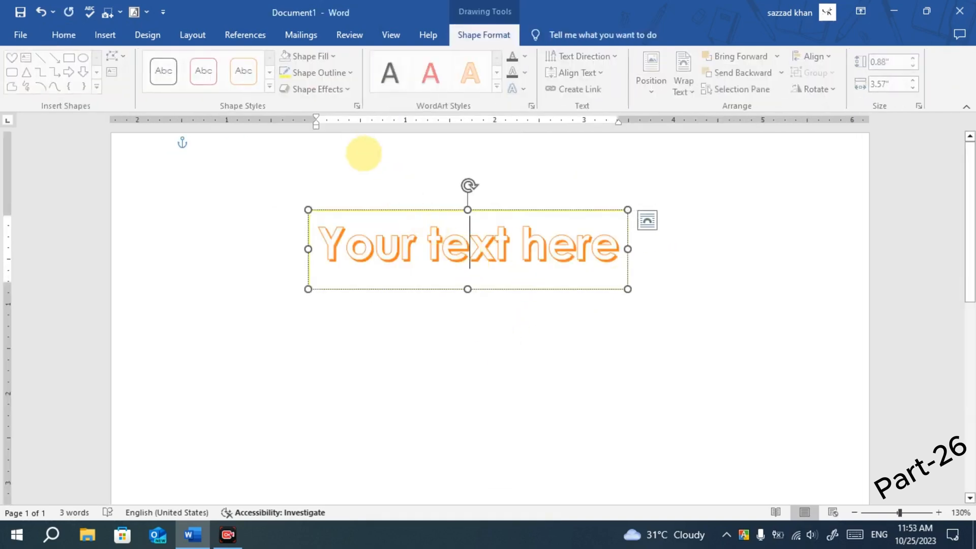
click(276, 89)
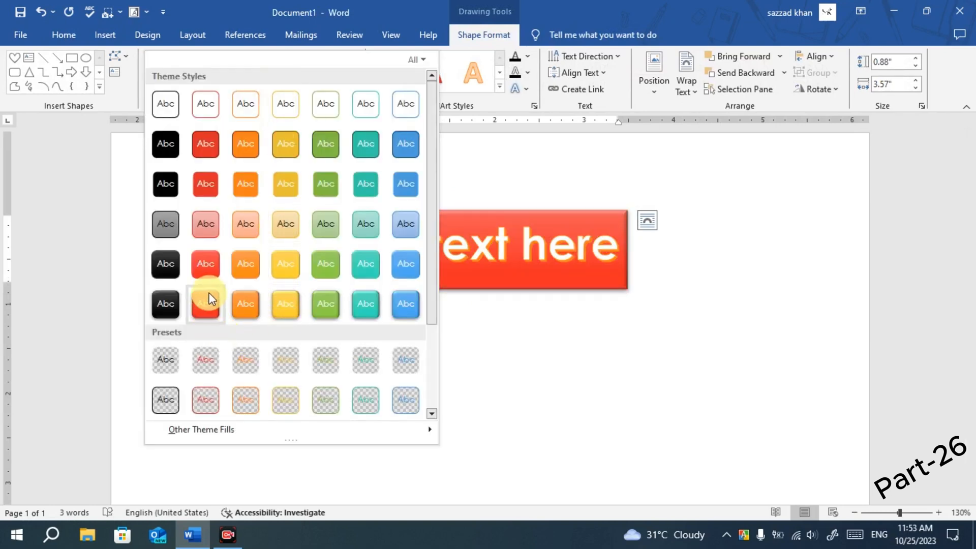
click(209, 260)
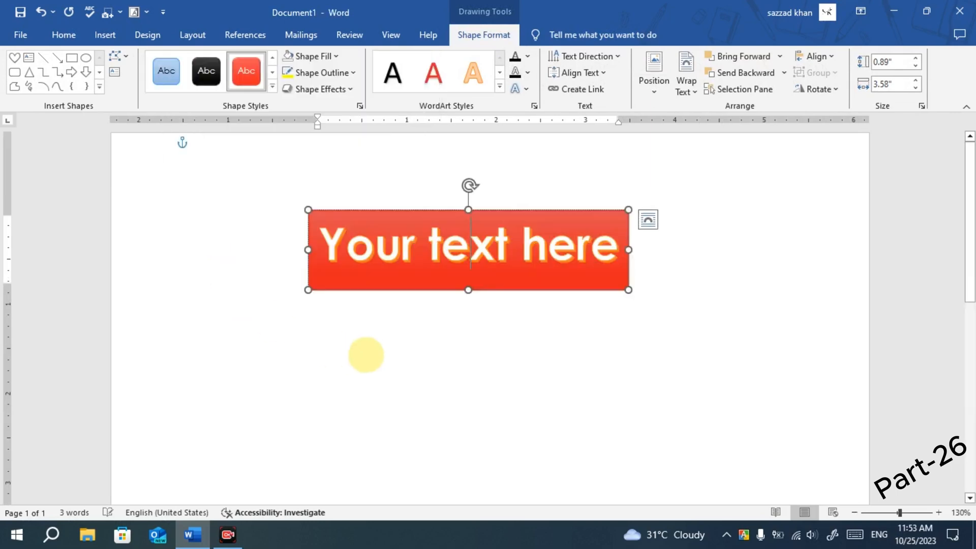
click(366, 354)
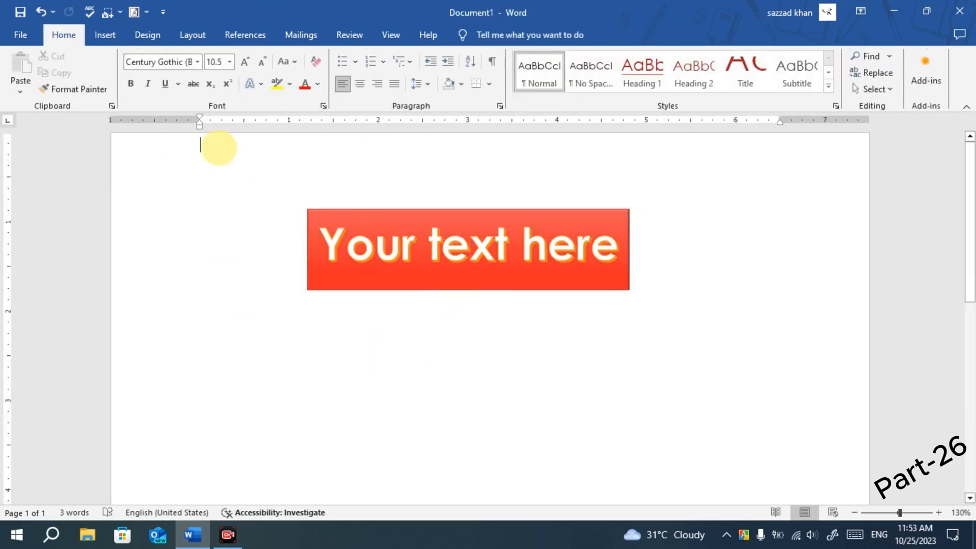
Close the WordArt document without saving it.
click(958, 10)
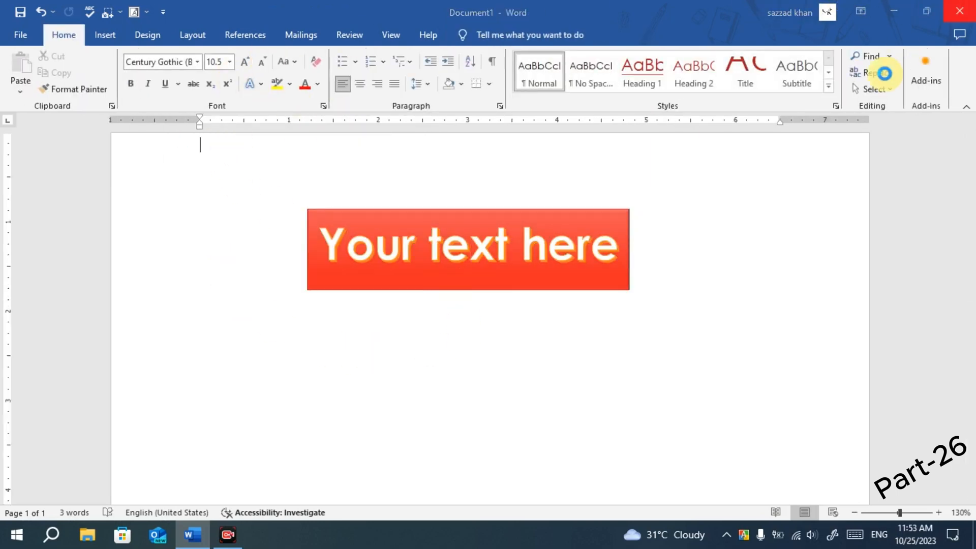
click(526, 344)
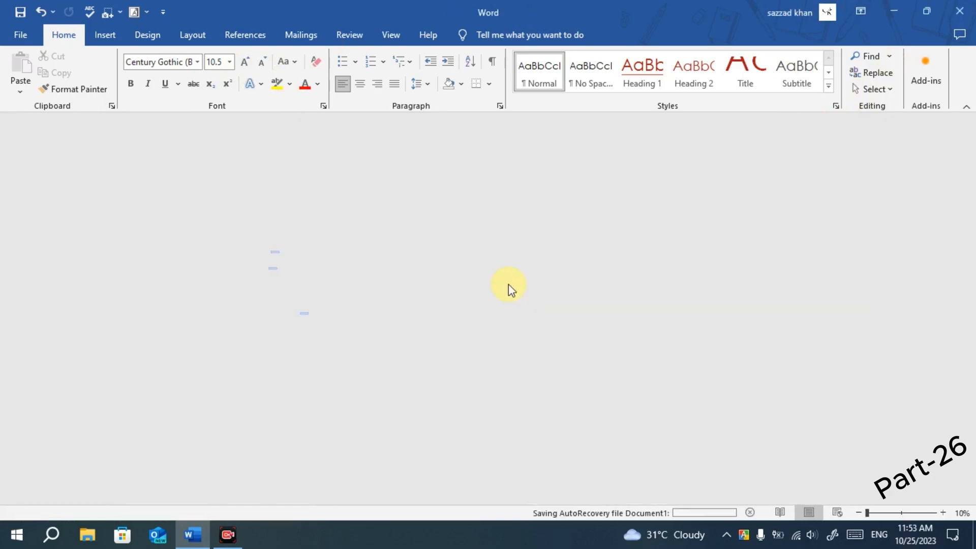